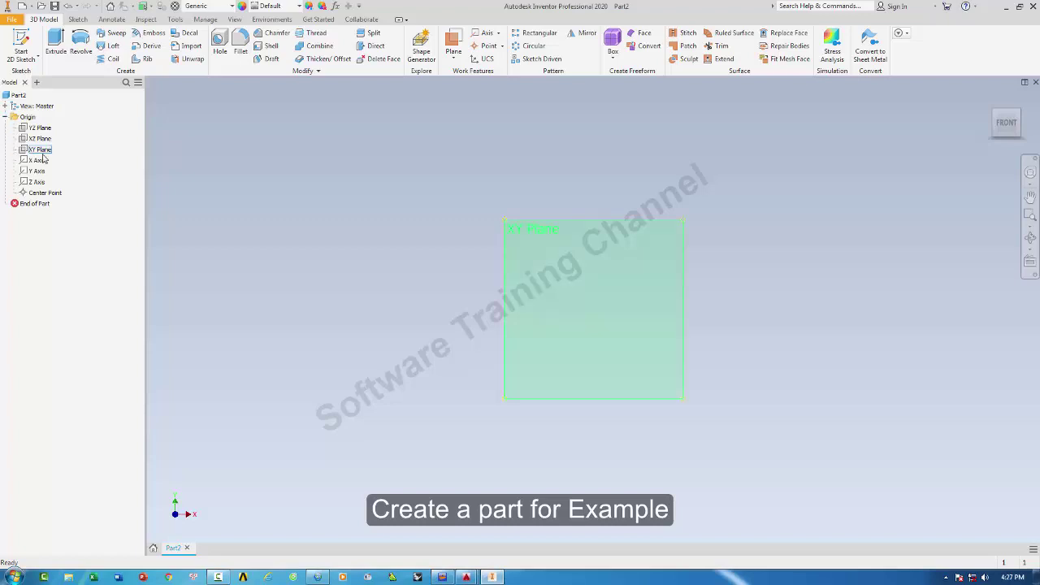
Step: Start a sketch on the XY plane and draw a rectangle about 412 by 162 mm from the origin
click(44, 150)
right_click(45, 151)
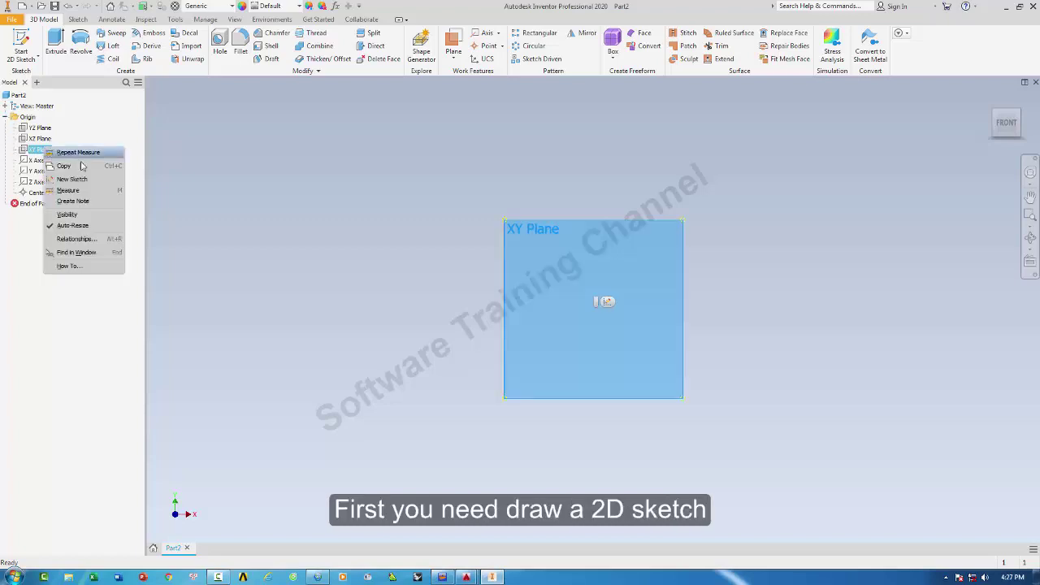
click(73, 179)
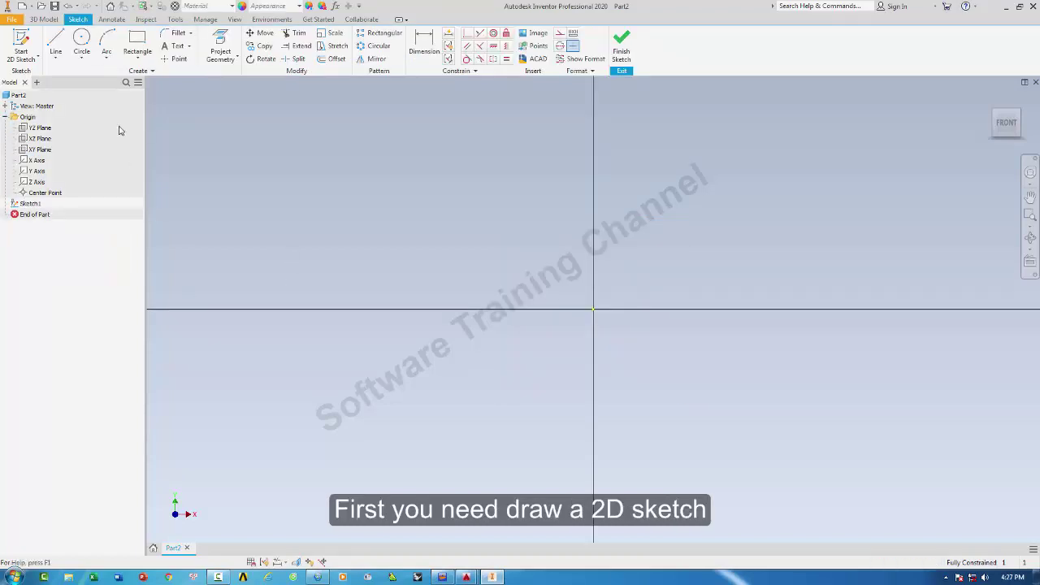
click(138, 45)
scroll(244, 369, down, 5)
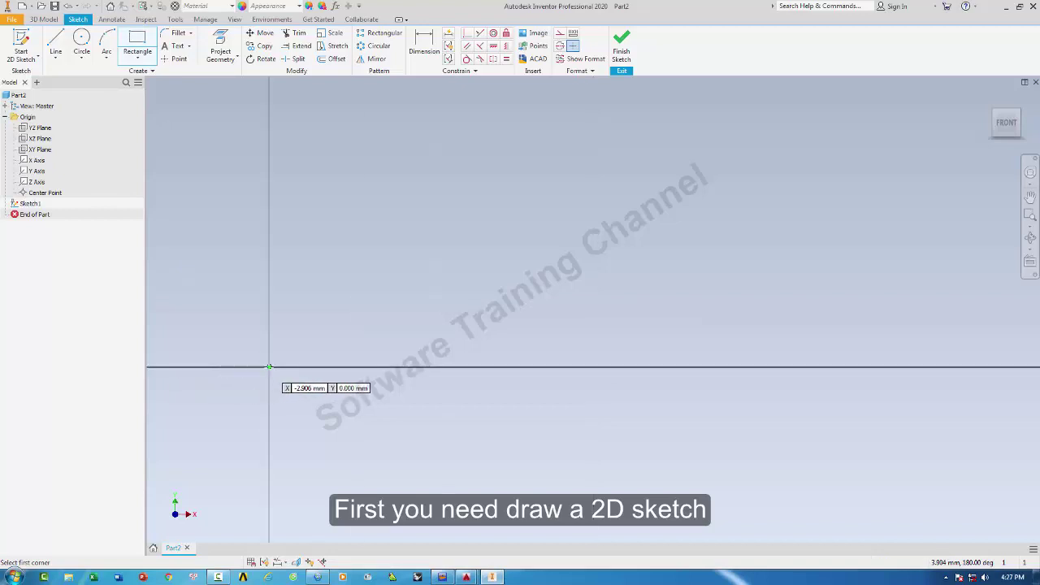
click(269, 367)
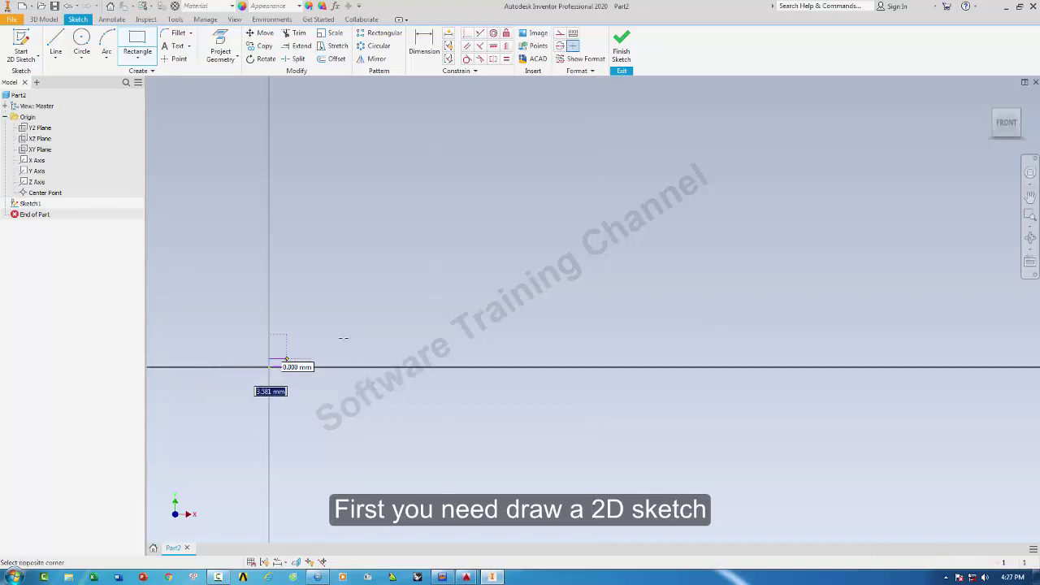
click(717, 192)
Step: Dimension the rectangle to 500 mm wide and 350 mm high
key(d)
click(528, 367)
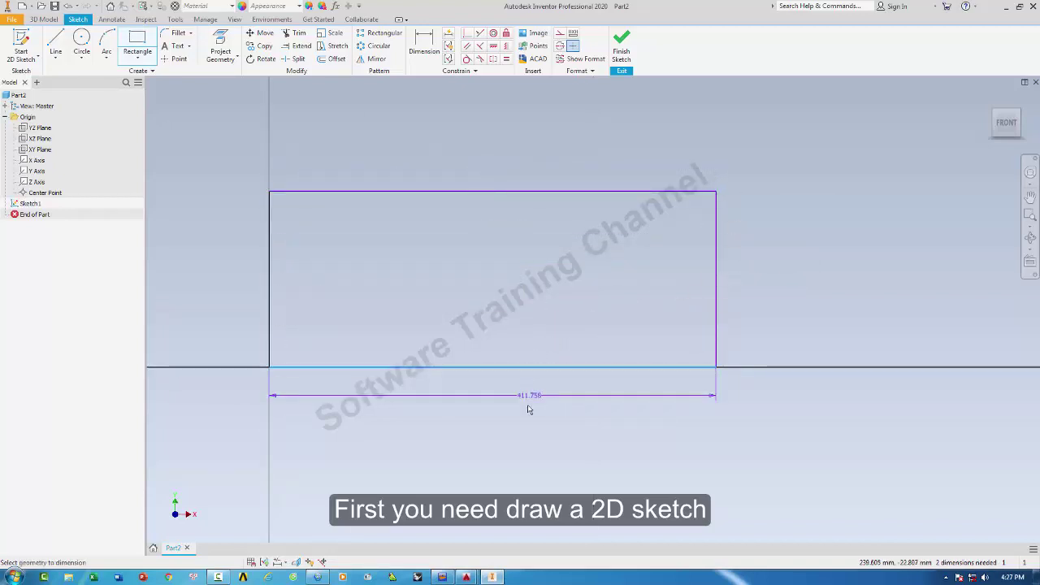
click(499, 433)
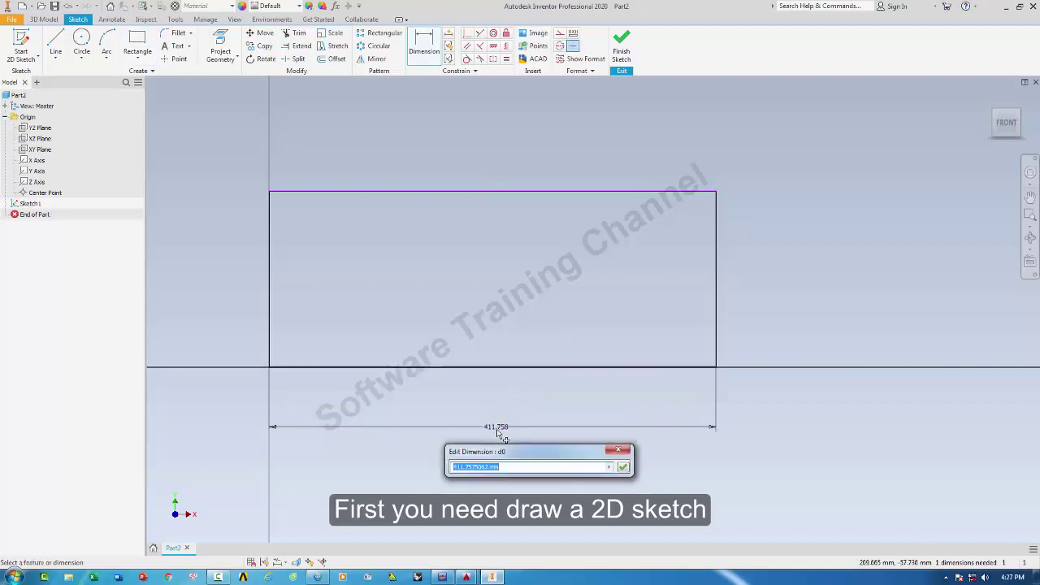
text(500)
key(Return)
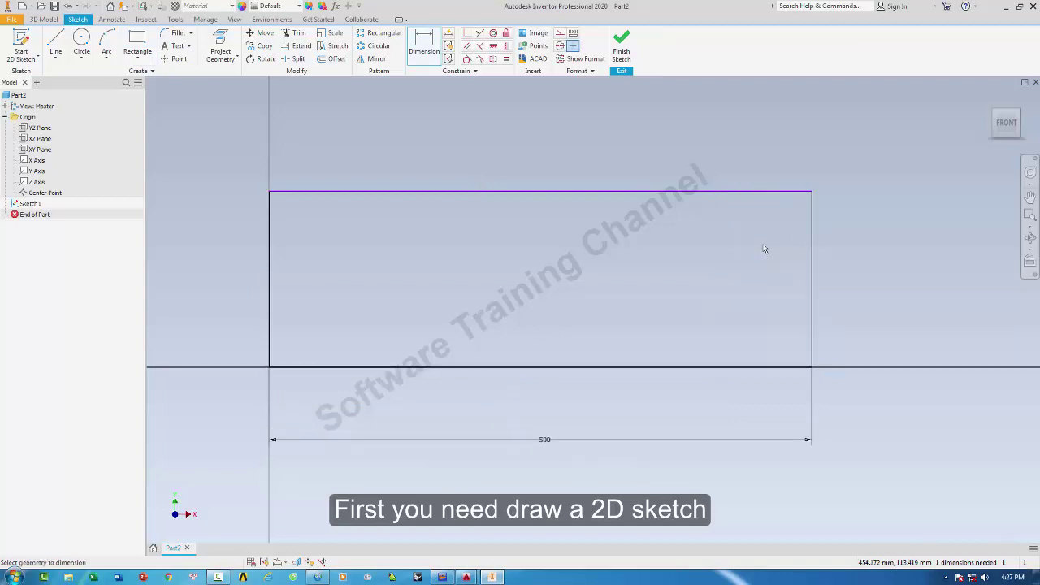
click(813, 236)
click(883, 281)
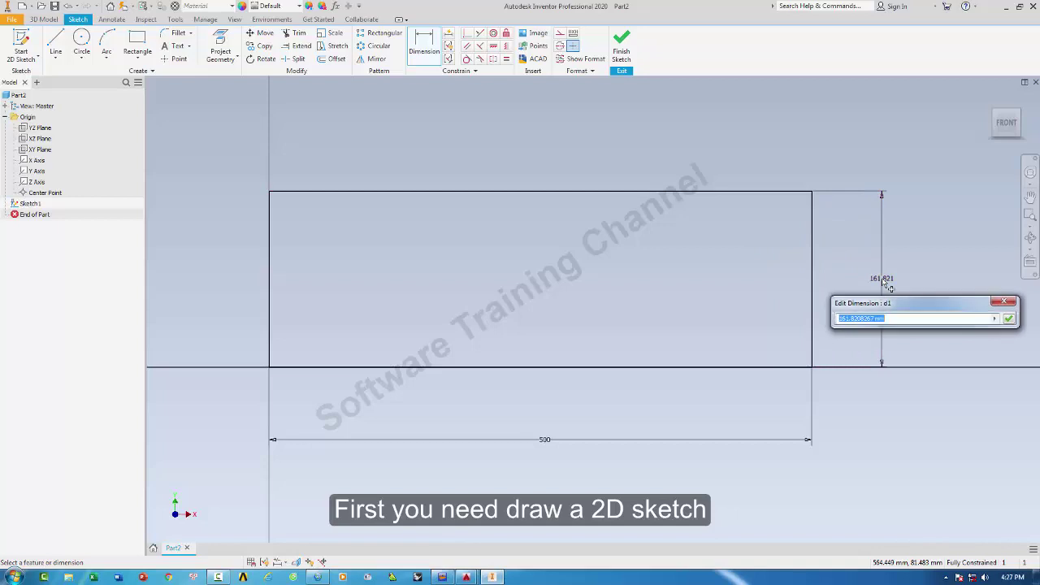
text(350)
key(Return)
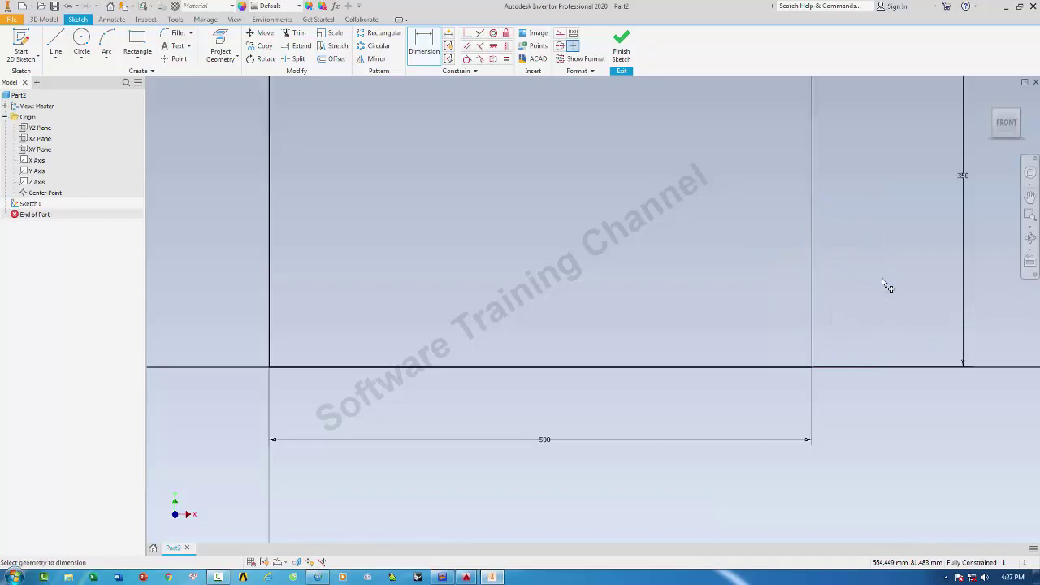
Step: Extrude the rectangle 250 mm into a solid block
scroll(527, 462, up, 5)
scroll(560, 412, down, 6)
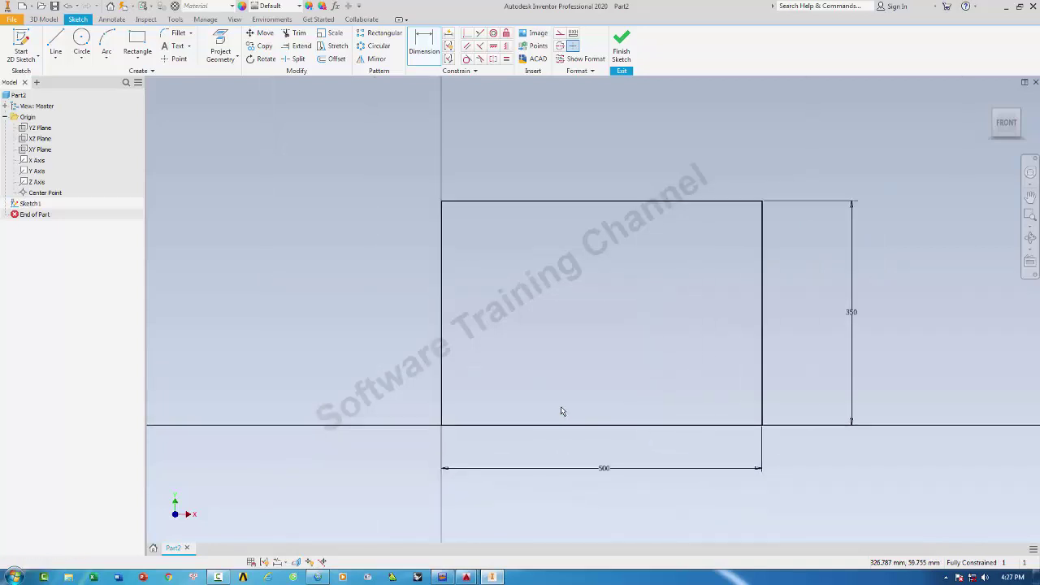
key(e)
scroll(428, 429, up, 8)
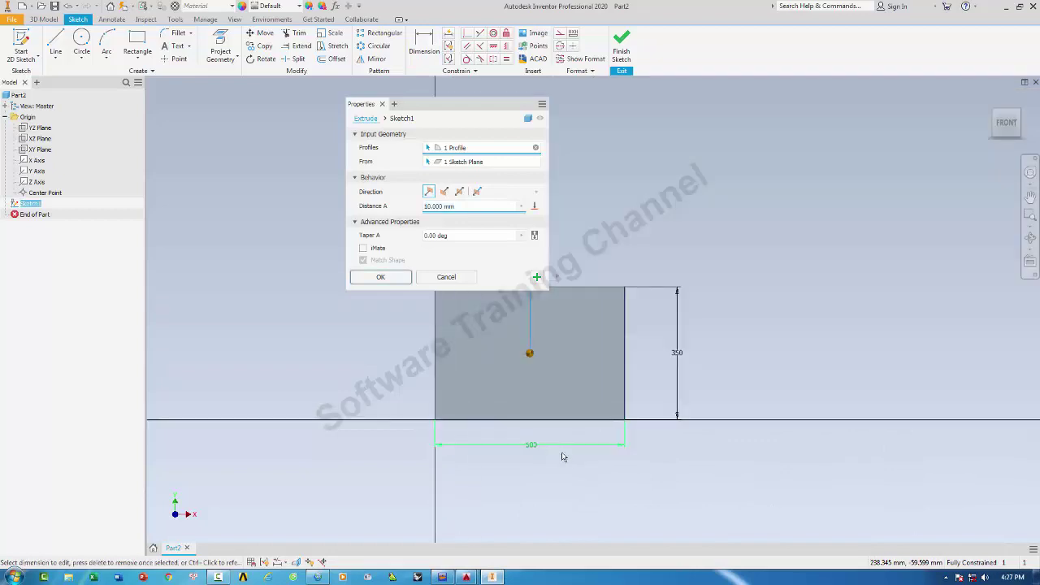
shift+middle_drag(572, 443, 599, 413)
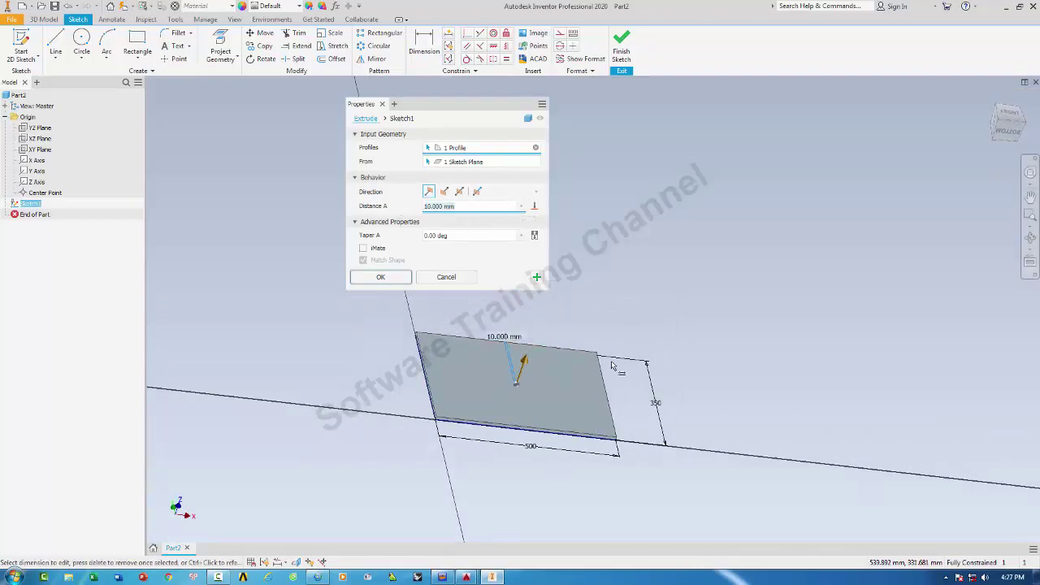
text(250)
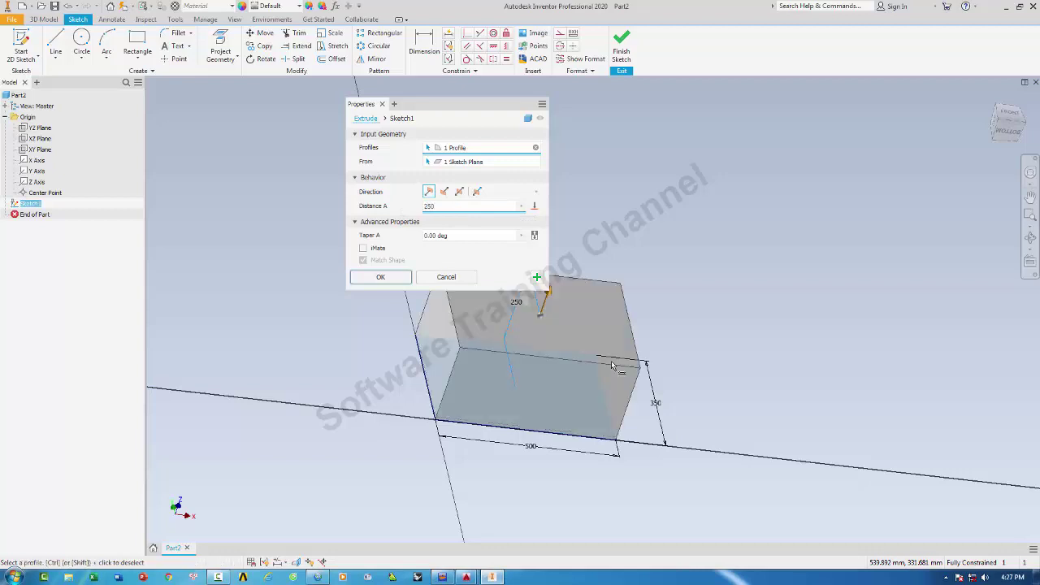
click(381, 276)
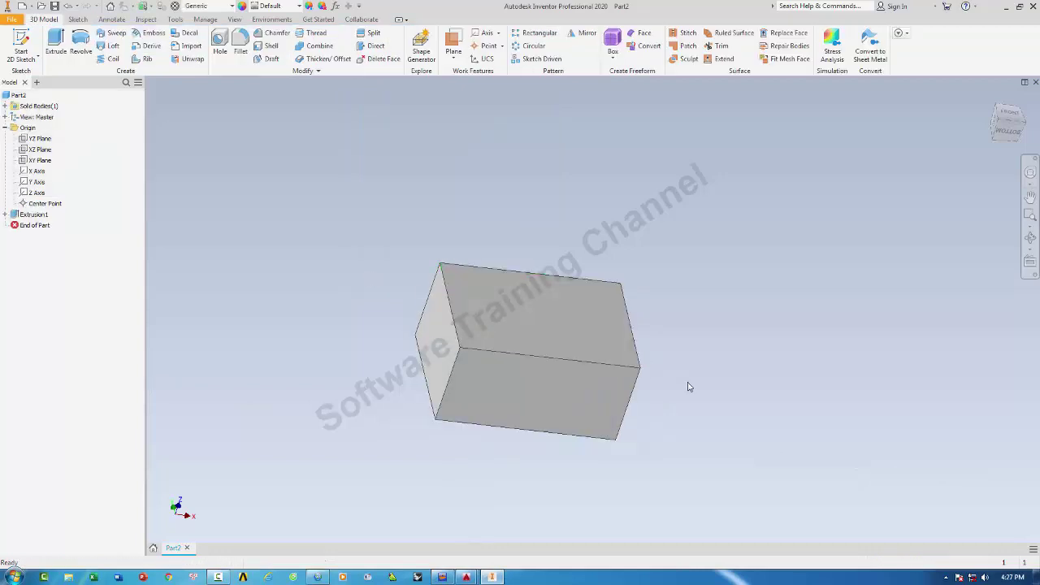
Step: Create a work plane offset outward by about 73 mm from the block's 500 by 350 mm face opposite the base sketch
mouse_move(739, 412)
shift+middle_down()
mouse_move(707, 411)
mouse_move(678, 379)
mouse_move(723, 382)
mouse_move(739, 399)
shift+middle_up()
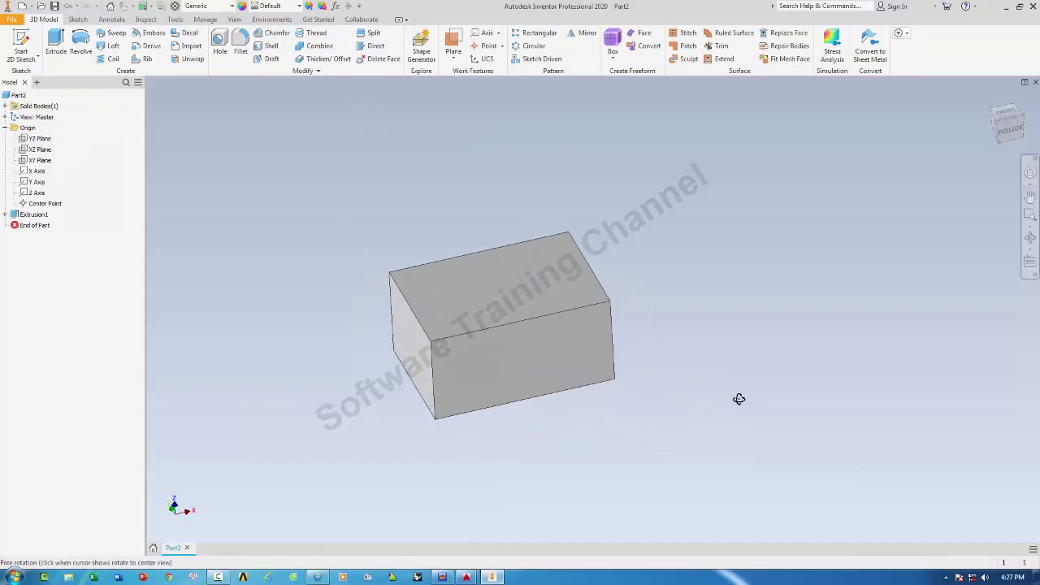
scroll(491, 292, down, 3)
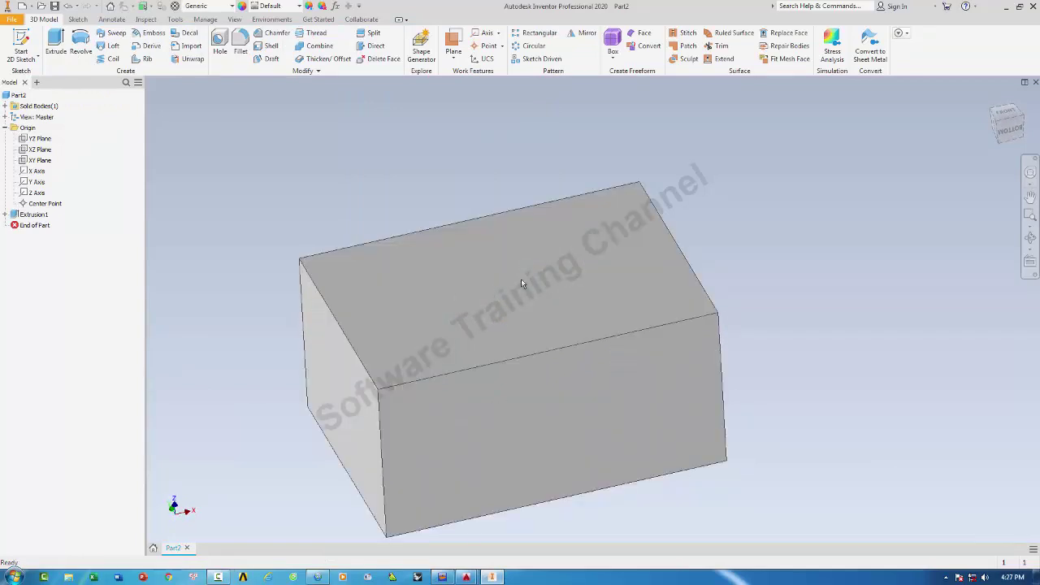
scroll(482, 257, up, 3)
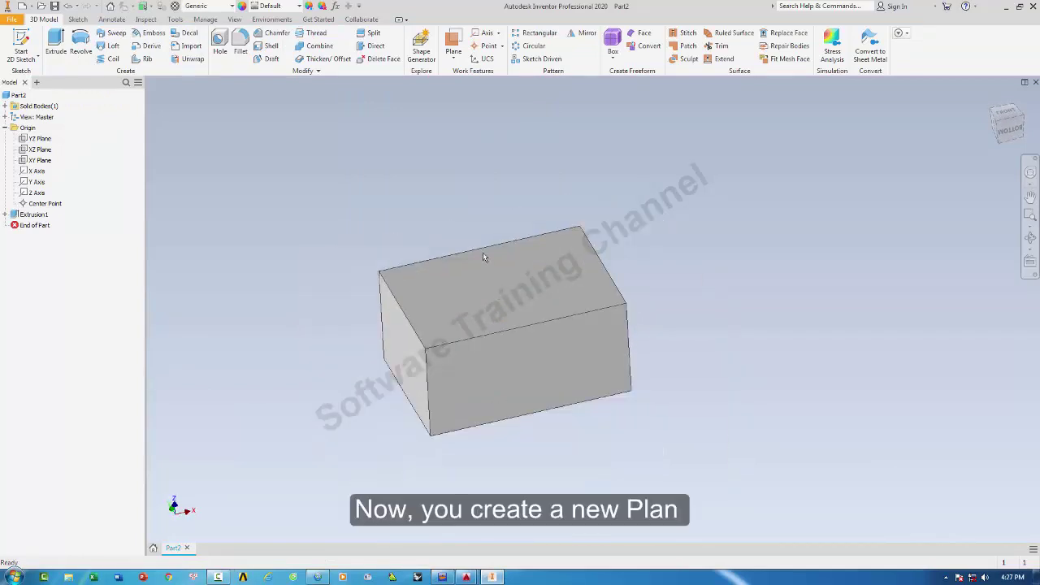
click(453, 44)
drag(483, 283, 484, 258)
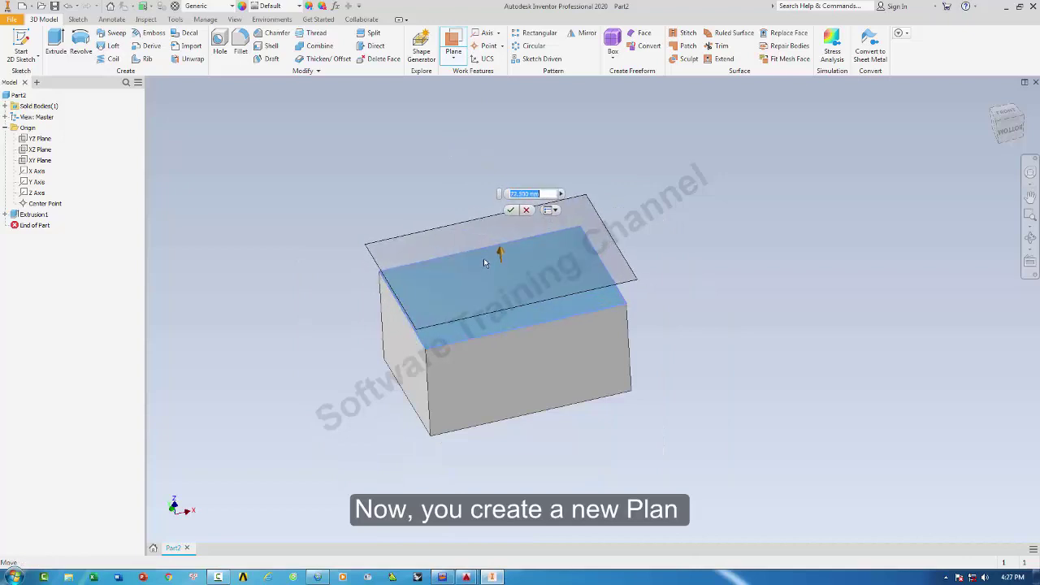
click(510, 209)
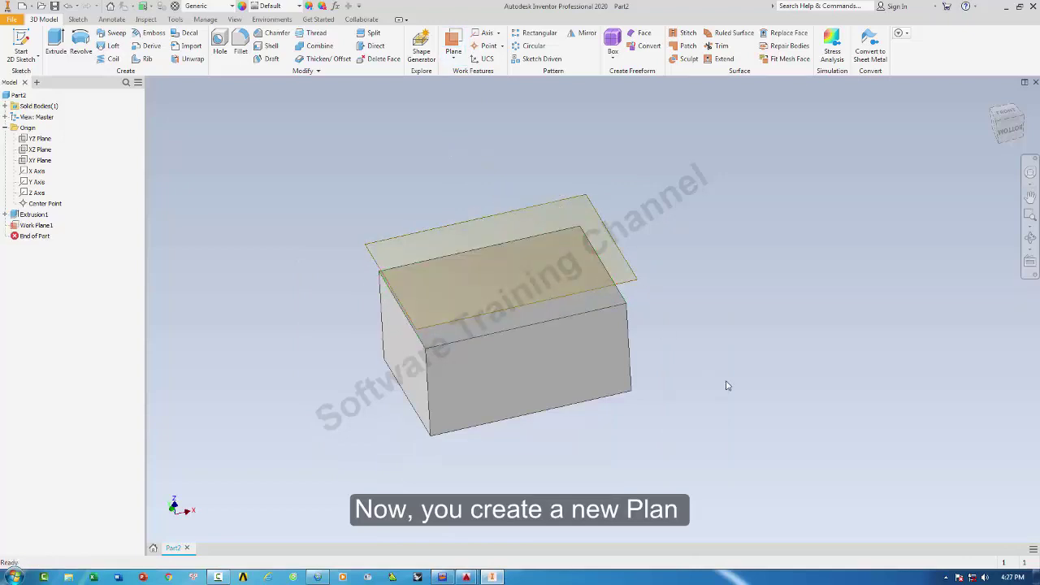
Step: Start a new 2D sketch on the offset work plane
shift+middle_drag(724, 385, 772, 429)
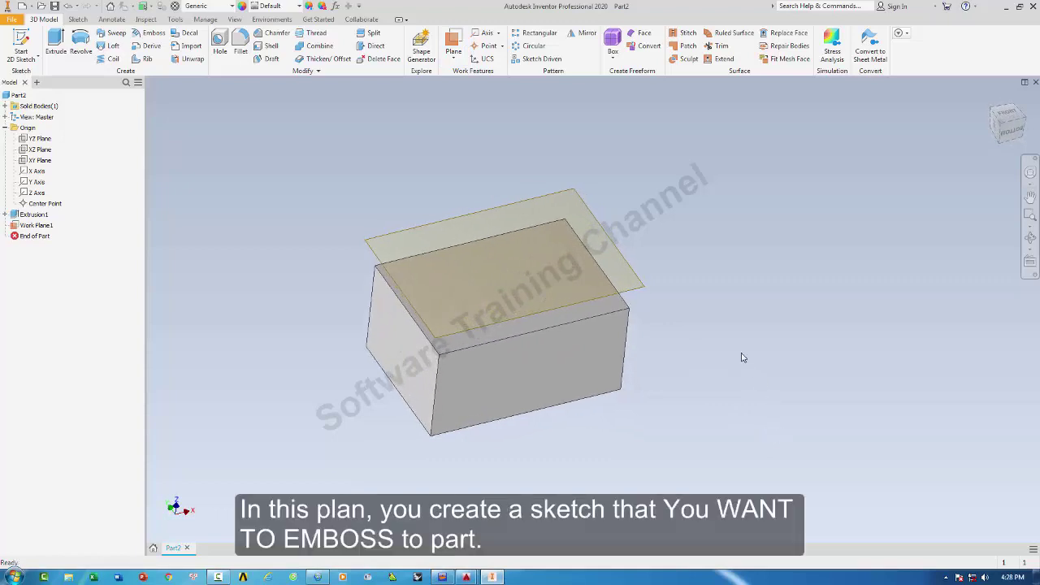
click(633, 292)
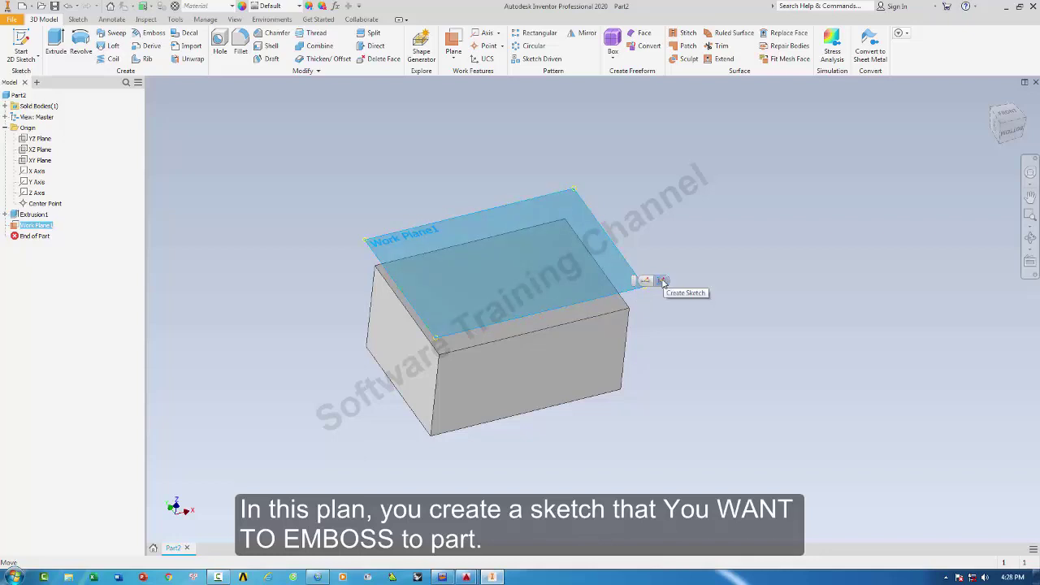
click(663, 281)
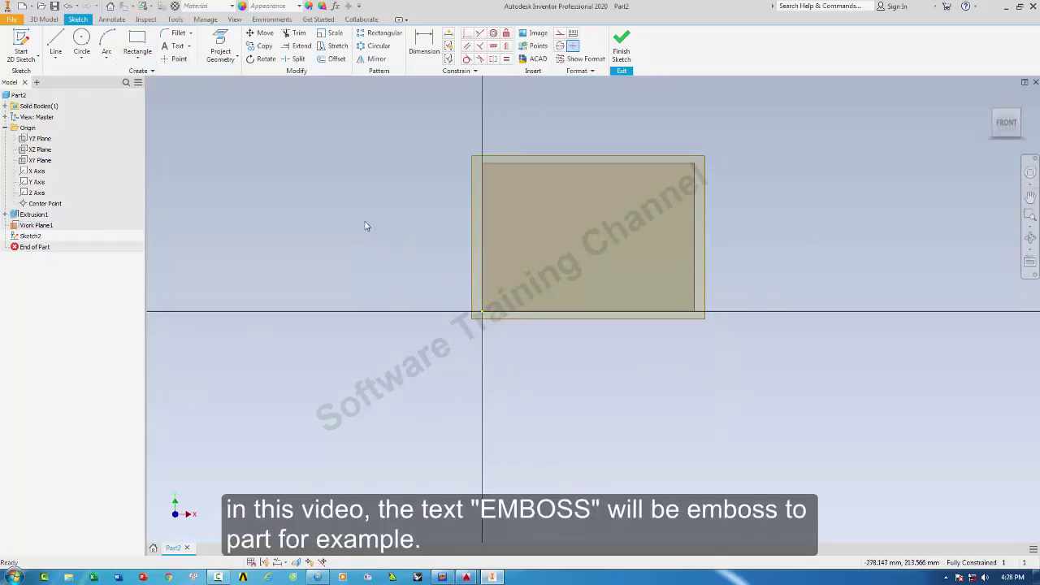
Step: Place the sketch text "EMBOSS" at 15 mm text height in the upper left area of the block's outline
click(169, 47)
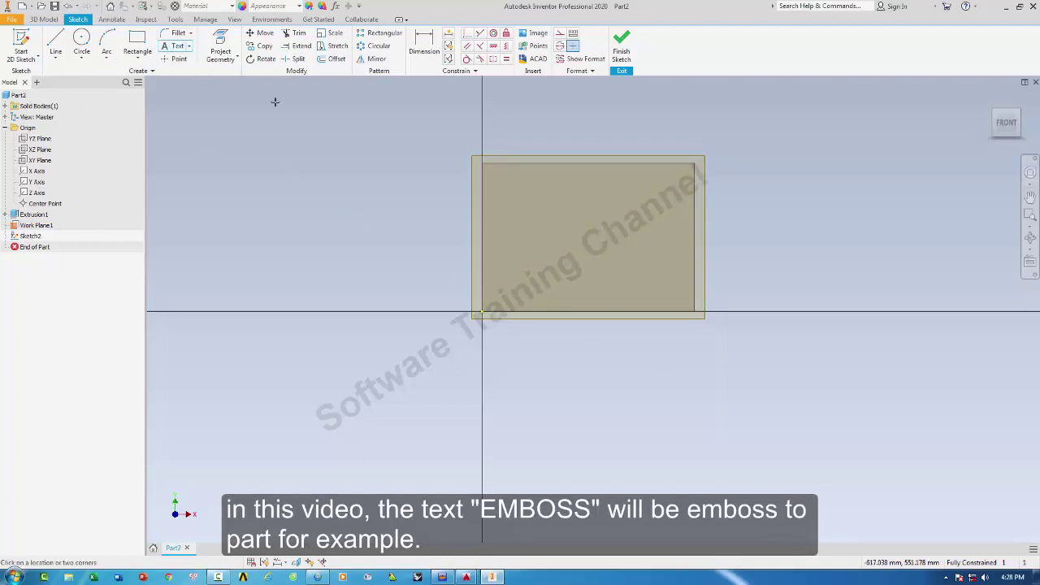
click(503, 195)
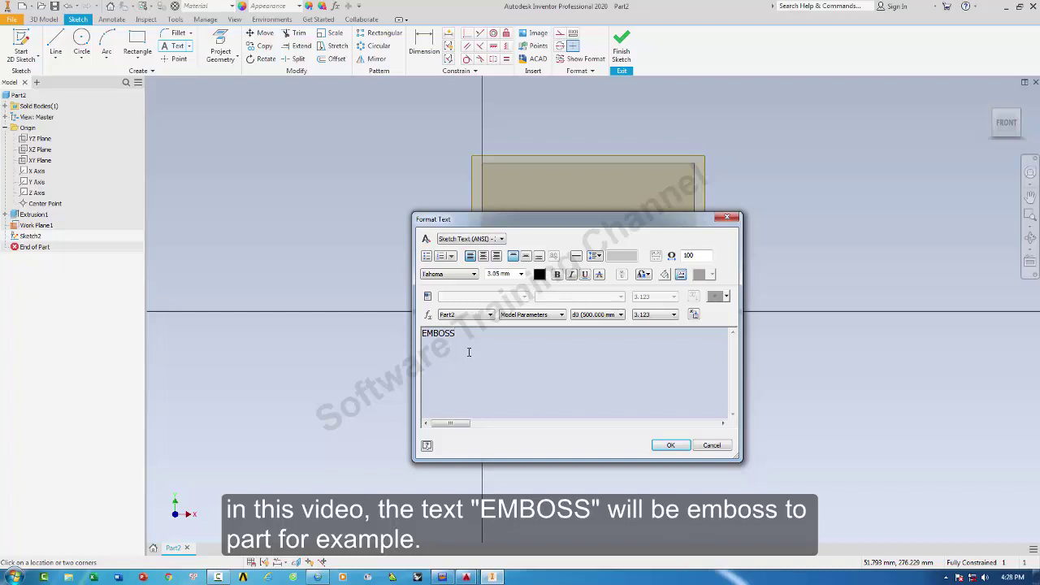
click(521, 274)
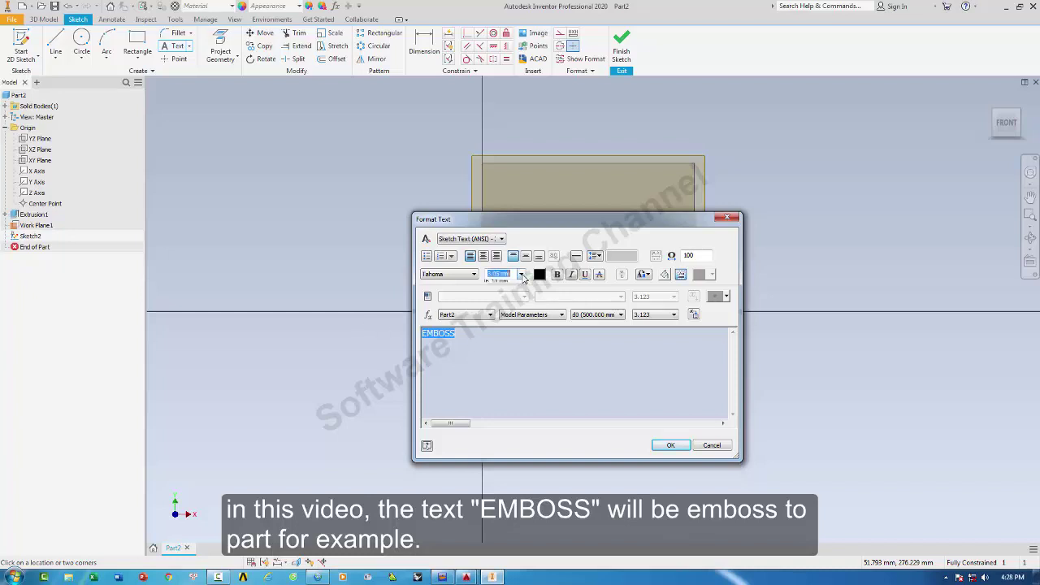
click(497, 306)
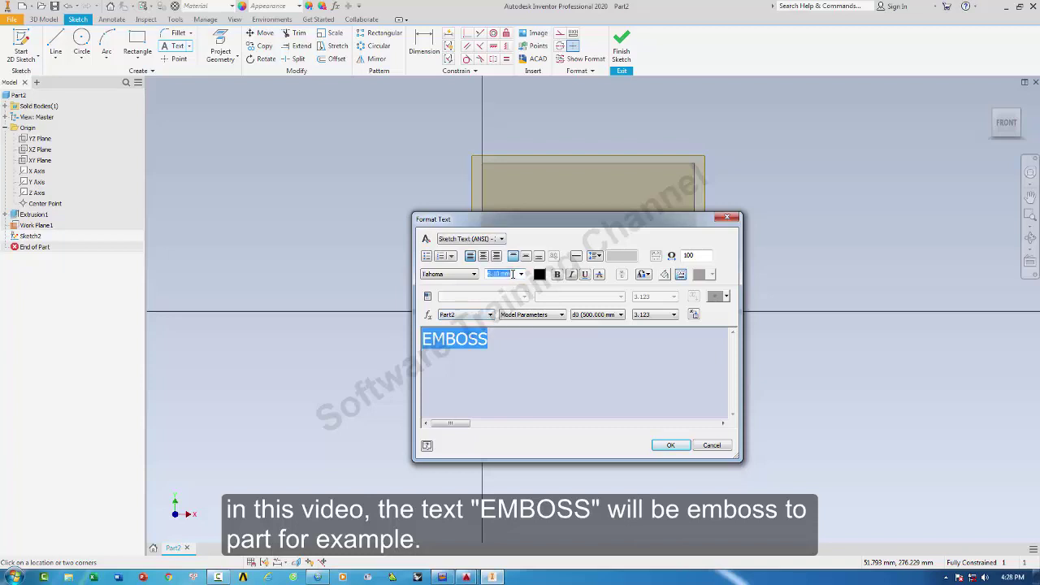
key(Return)
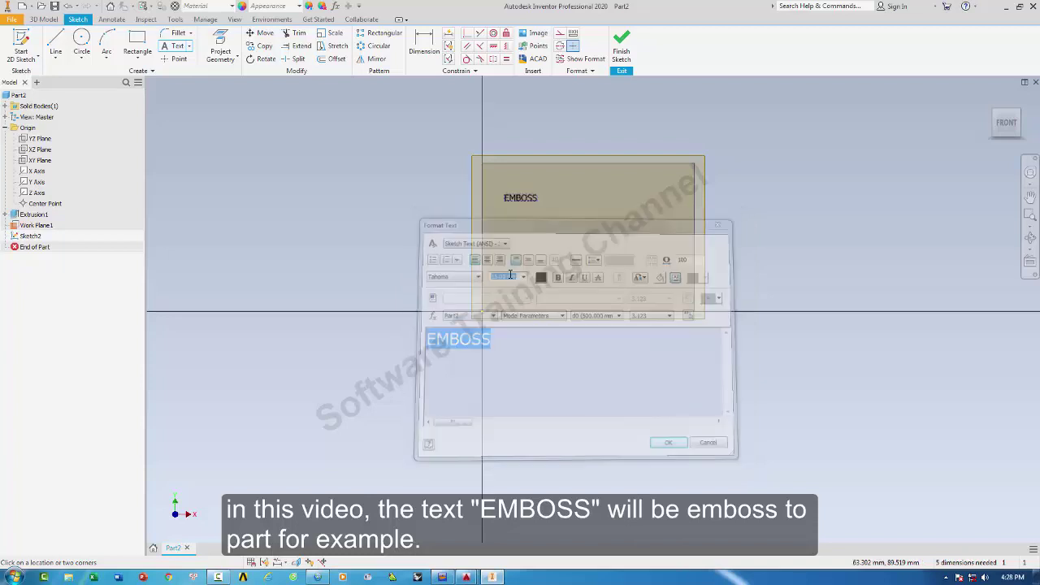
scroll(525, 210, up, 5)
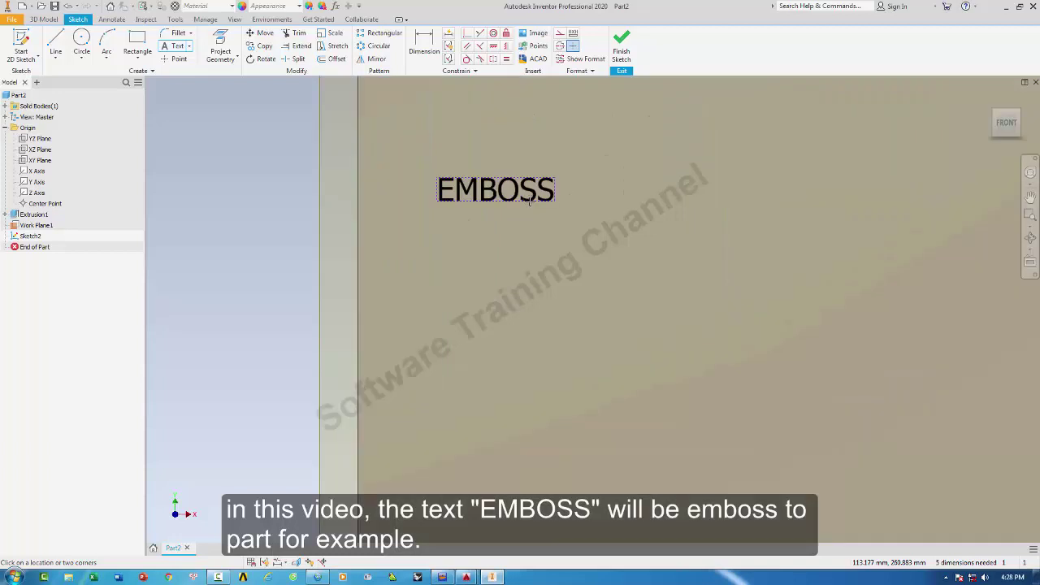
right_click(545, 208)
click(582, 205)
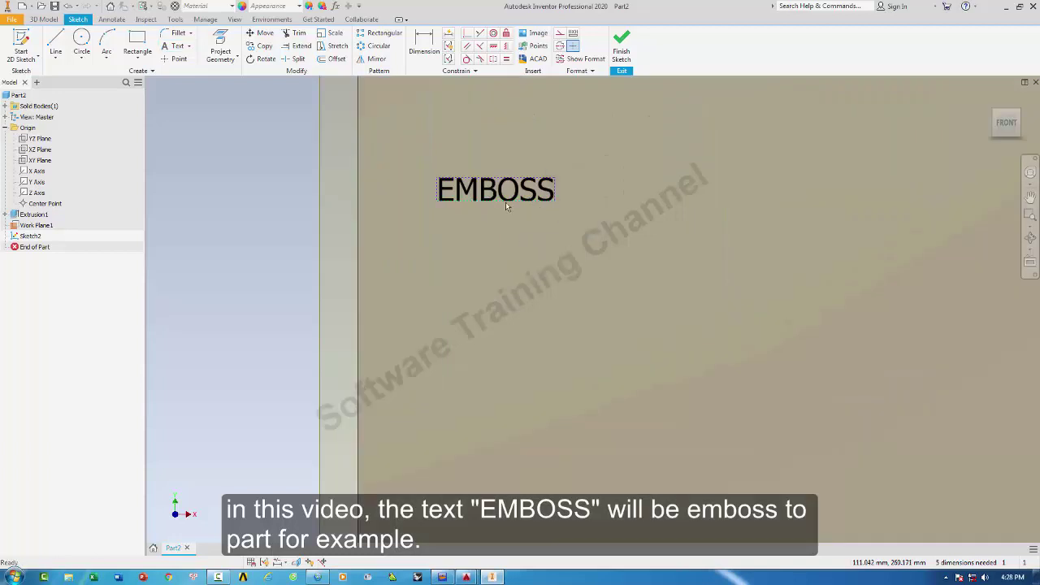
Step: Enlarge the EMBOSS text box and set the text height to 55 mm
click(550, 201)
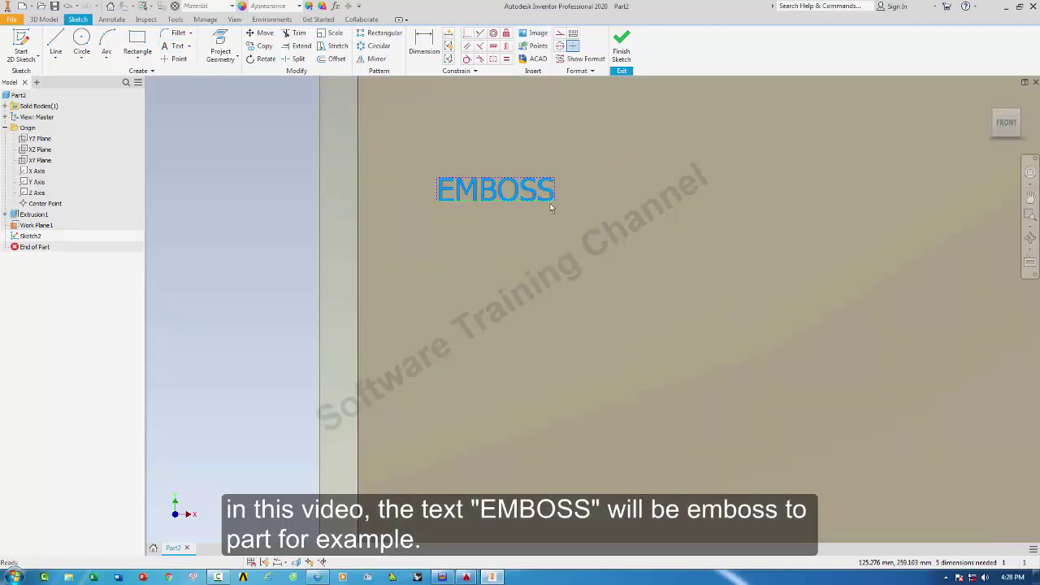
drag(555, 201, 640, 271)
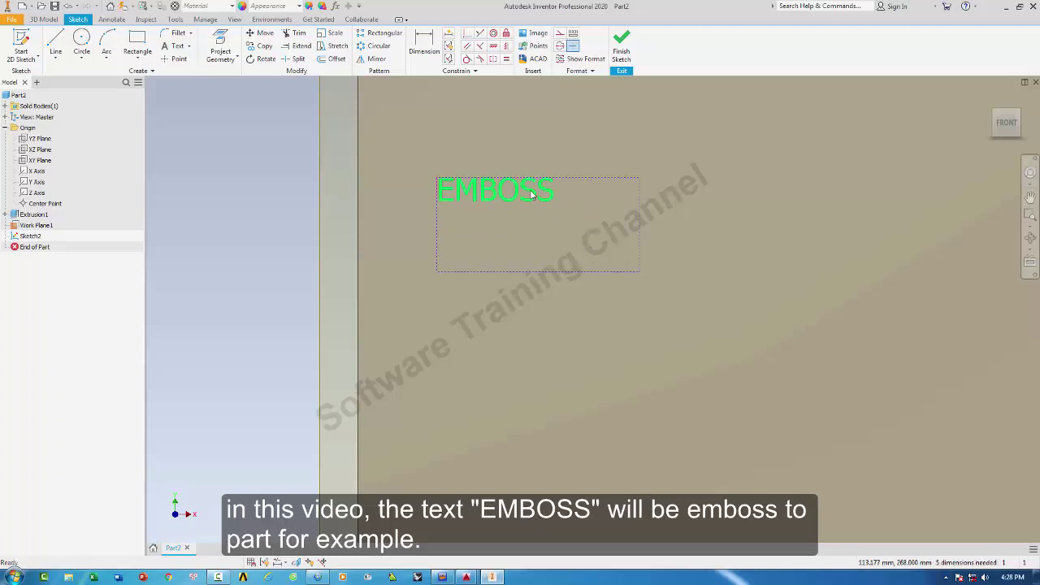
double_click(530, 189)
drag(590, 351, 355, 342)
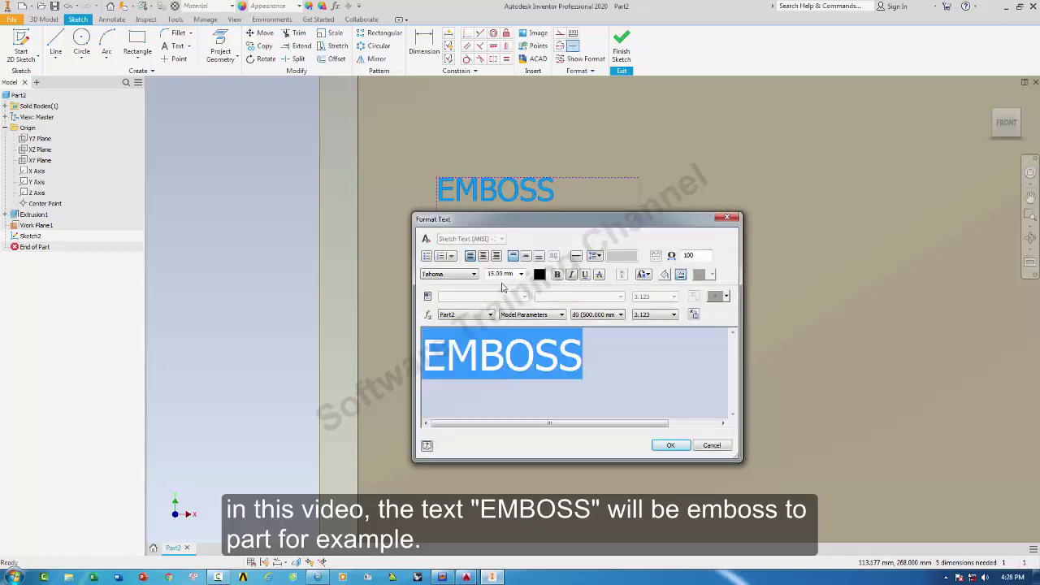
click(520, 275)
click(514, 275)
text(55)
key(Return)
Step: Stretch the EMBOSS text box so it encloses the whole word
scroll(394, 241, down, 5)
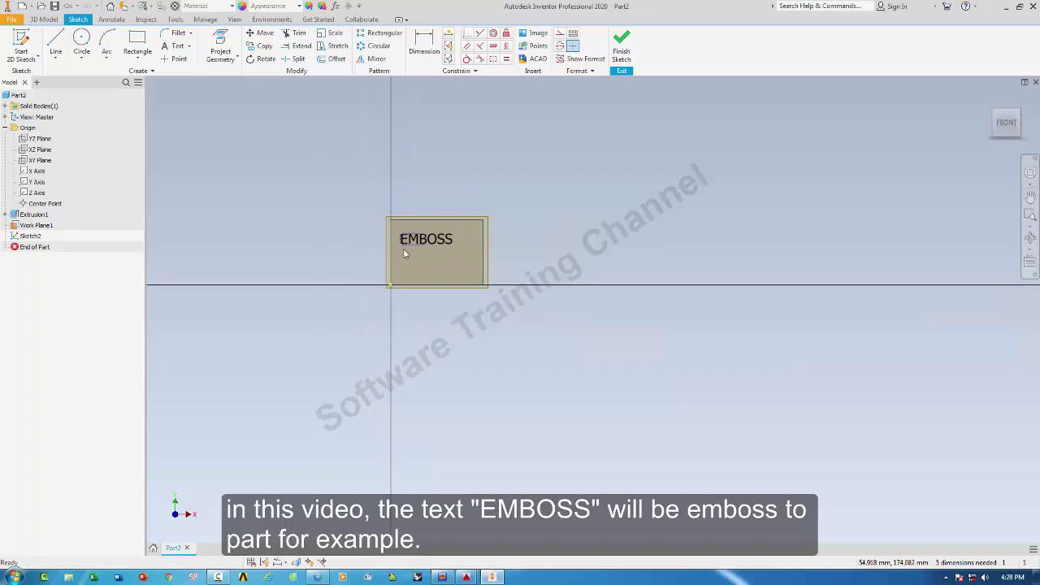
scroll(446, 257, up, 4)
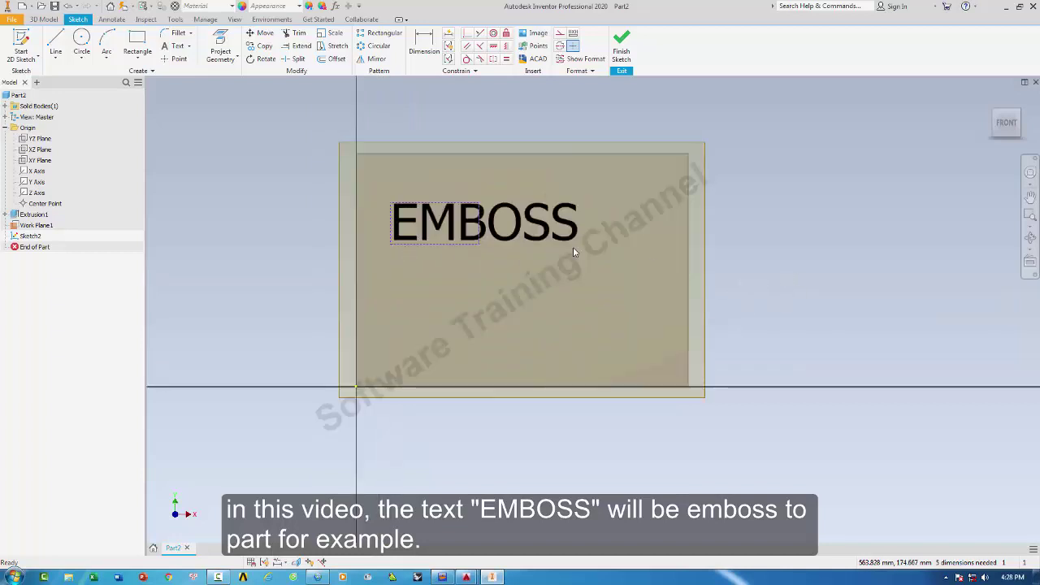
drag(480, 244, 600, 258)
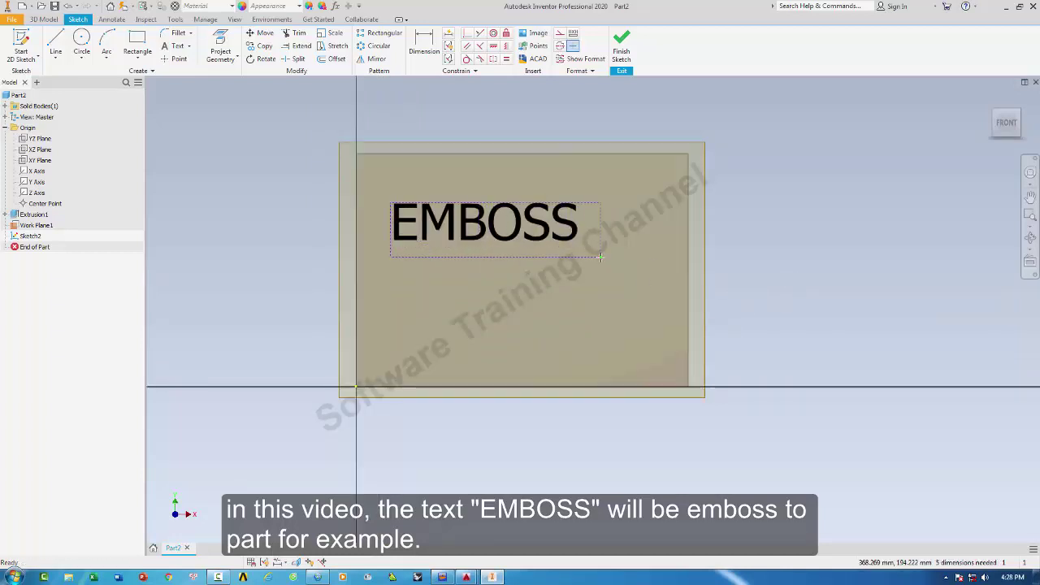
Step: Close the shortcut menu and finish the EMBOSS text sketch
right_click(784, 312)
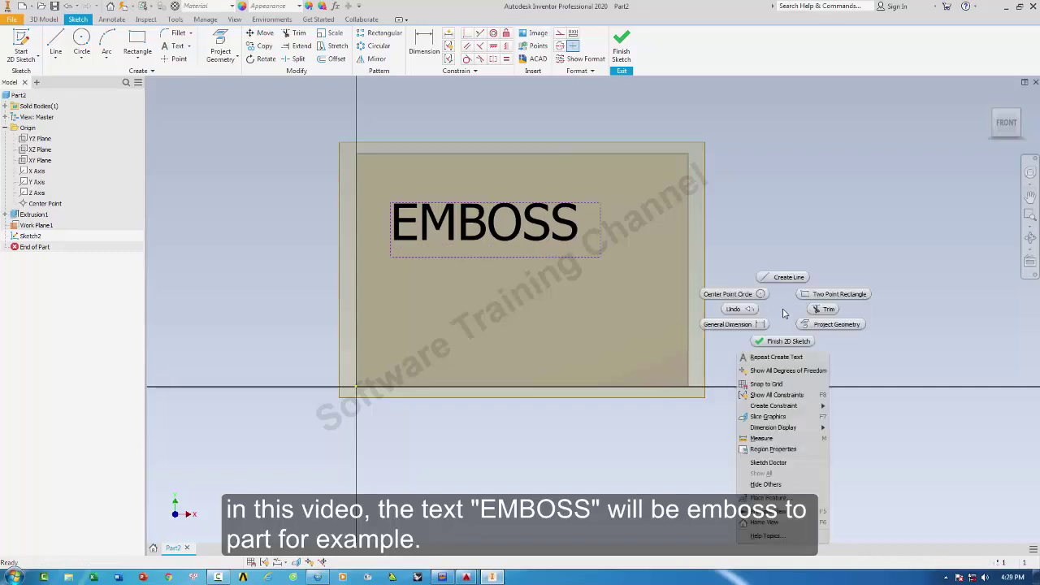
click(784, 310)
shift+middle_drag(752, 390, 757, 348)
mouse_move(757, 347)
mouse_down()
mouse_move(776, 308)
mouse_move(764, 348)
mouse_move(786, 330)
mouse_move(674, 367)
mouse_move(799, 309)
mouse_move(808, 285)
mouse_move(784, 337)
mouse_up()
click(621, 47)
Step: Emboss the EMBOSS text from the block's face with a 1 mm depth, directed toward the block
key(F4)
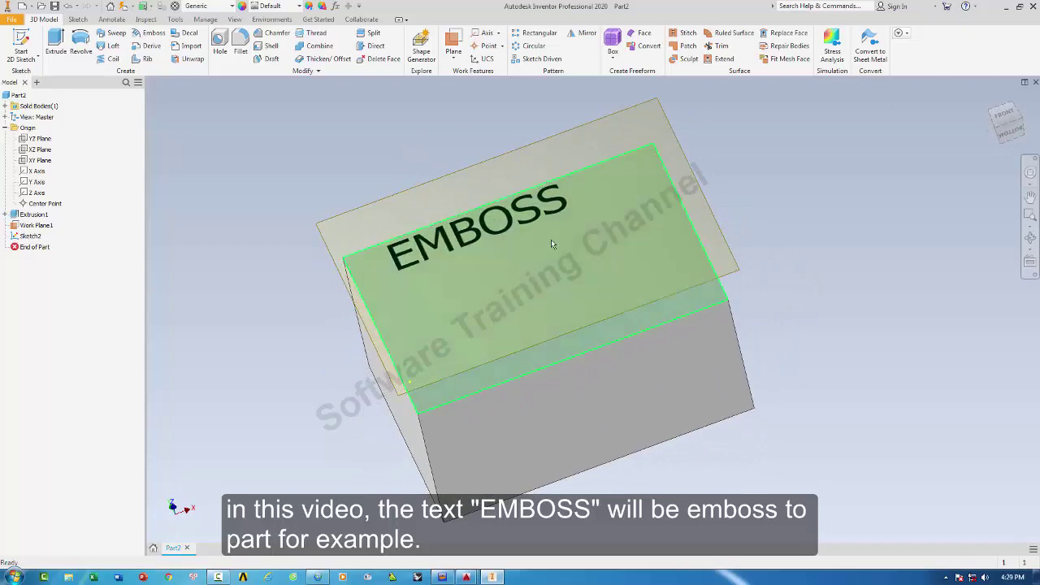
scroll(479, 209, down, 5)
scroll(446, 207, up, 6)
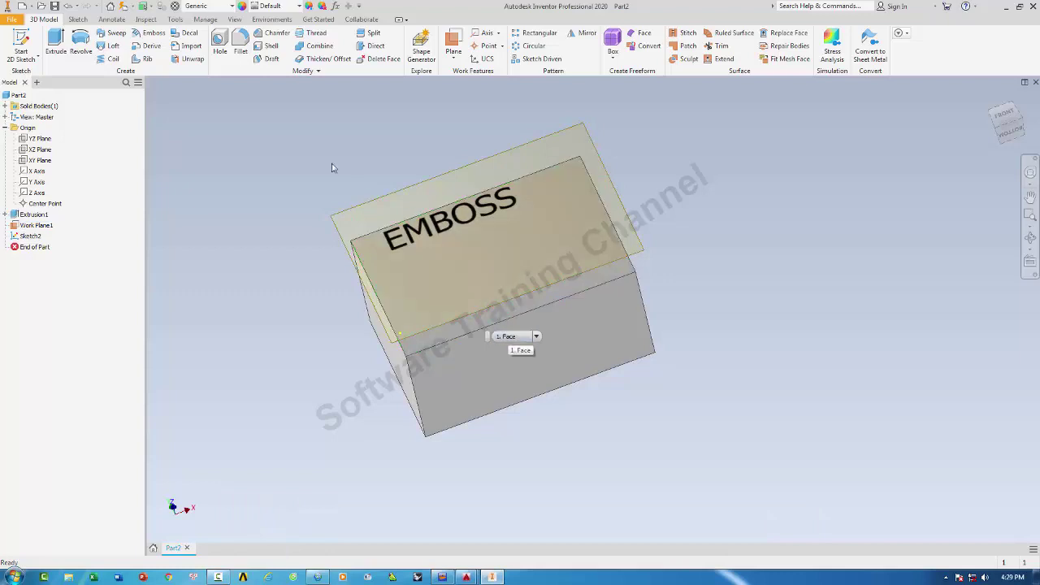
click(152, 36)
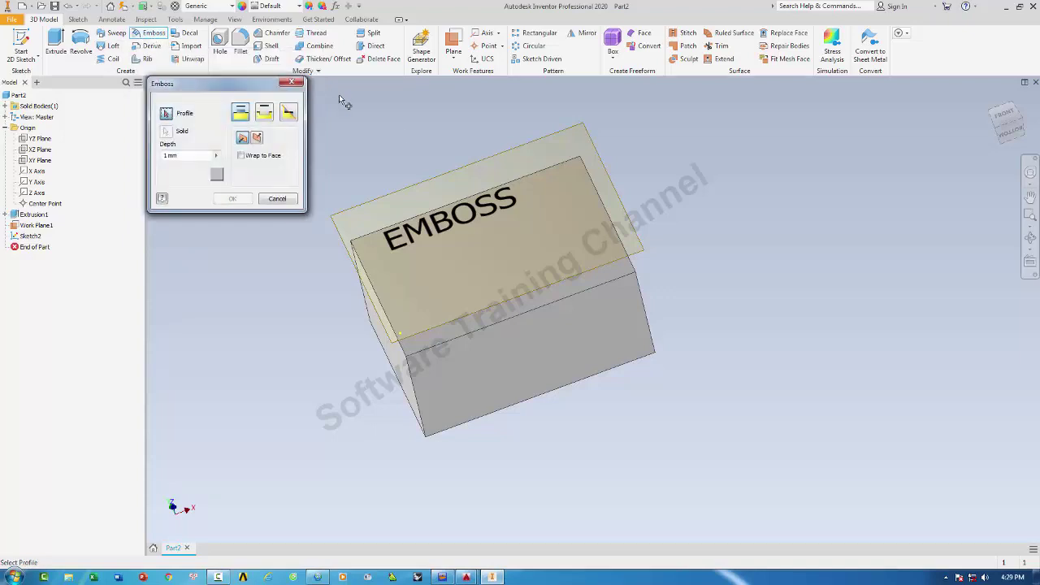
middle_drag(674, 368, 694, 418)
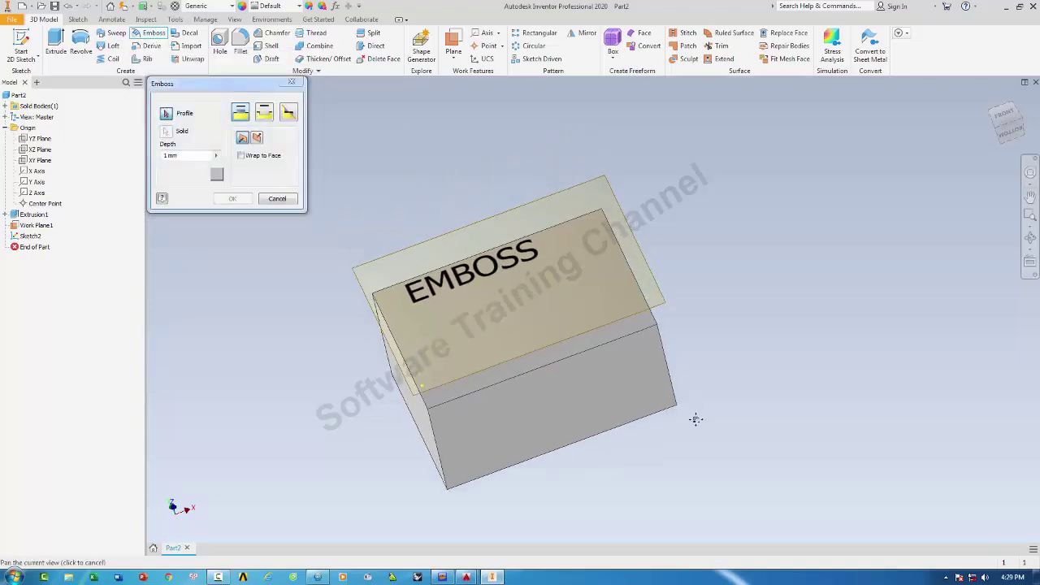
click(489, 264)
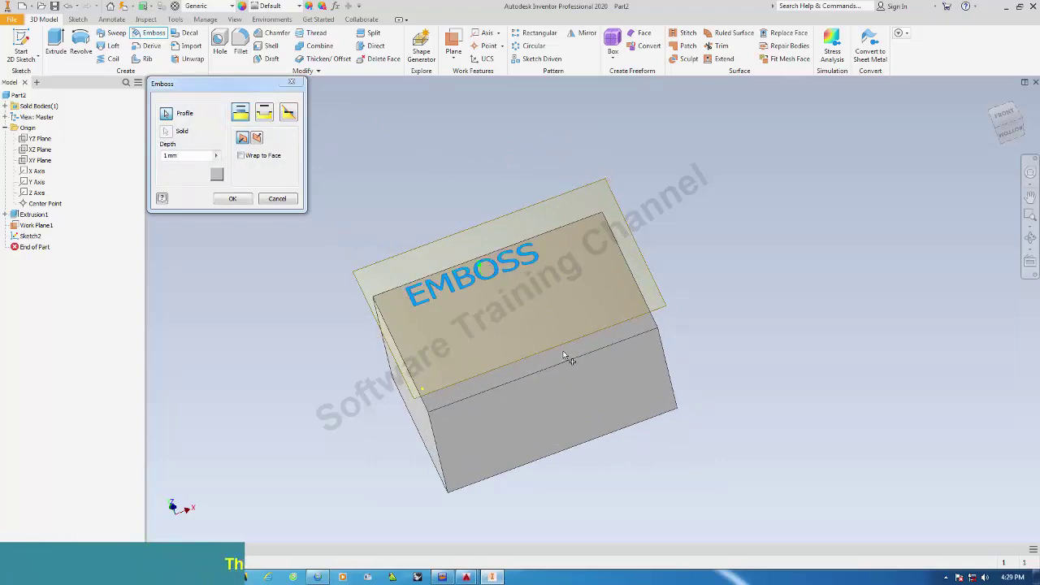
click(257, 140)
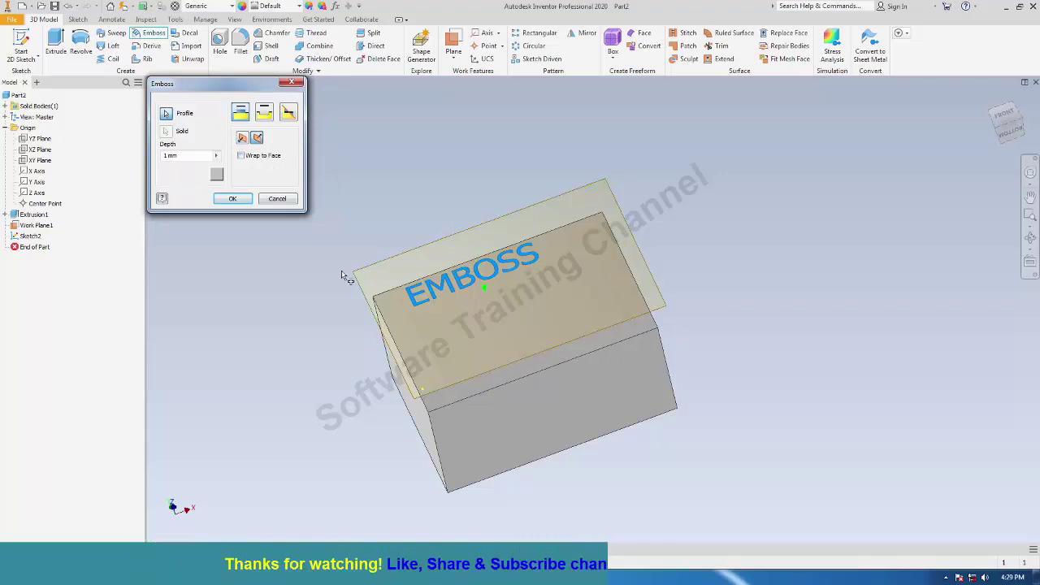
click(229, 199)
Step: Measure the distance between the top of the raised letter E and the block's face
shift+middle_drag(726, 391, 708, 354)
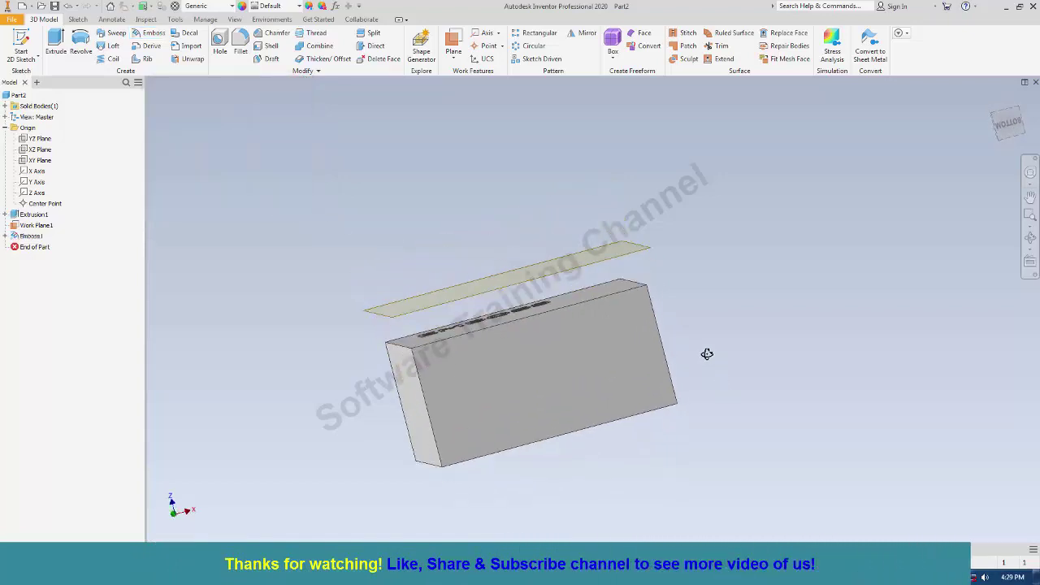
scroll(435, 317, up, 5)
scroll(408, 273, up, 3)
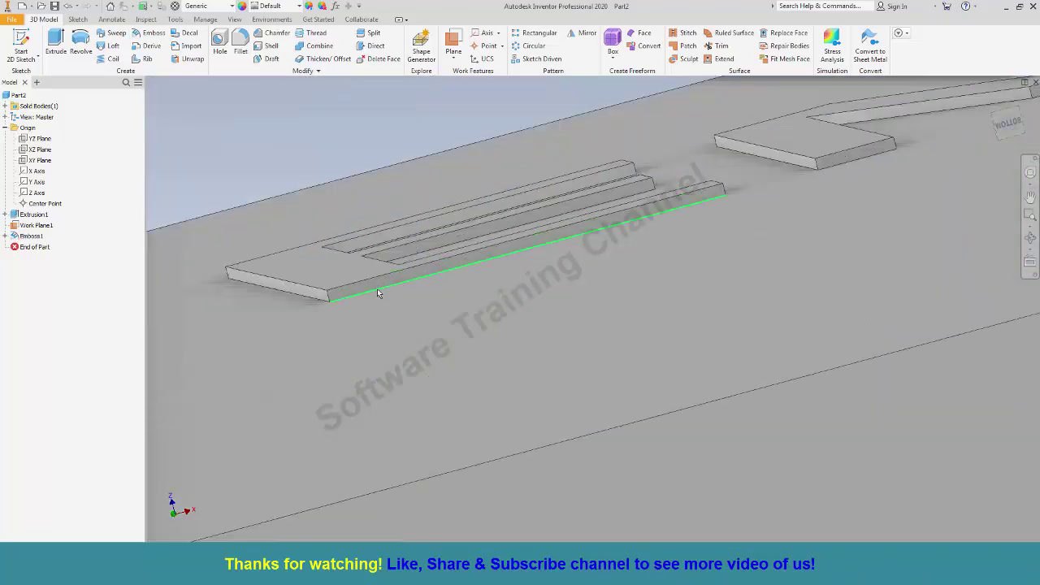
scroll(278, 264, up, 3)
key(m)
click(301, 274)
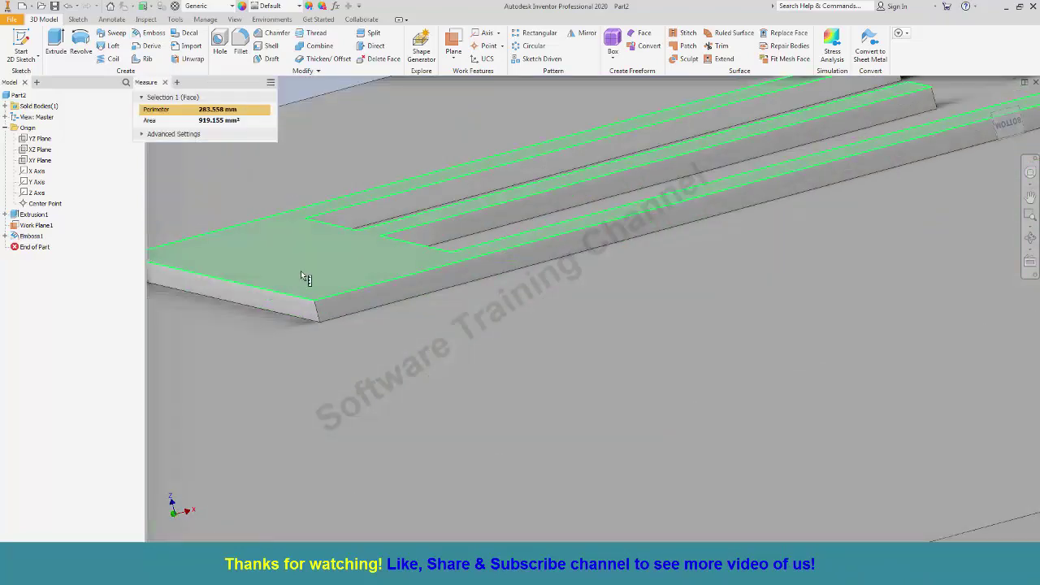
click(372, 355)
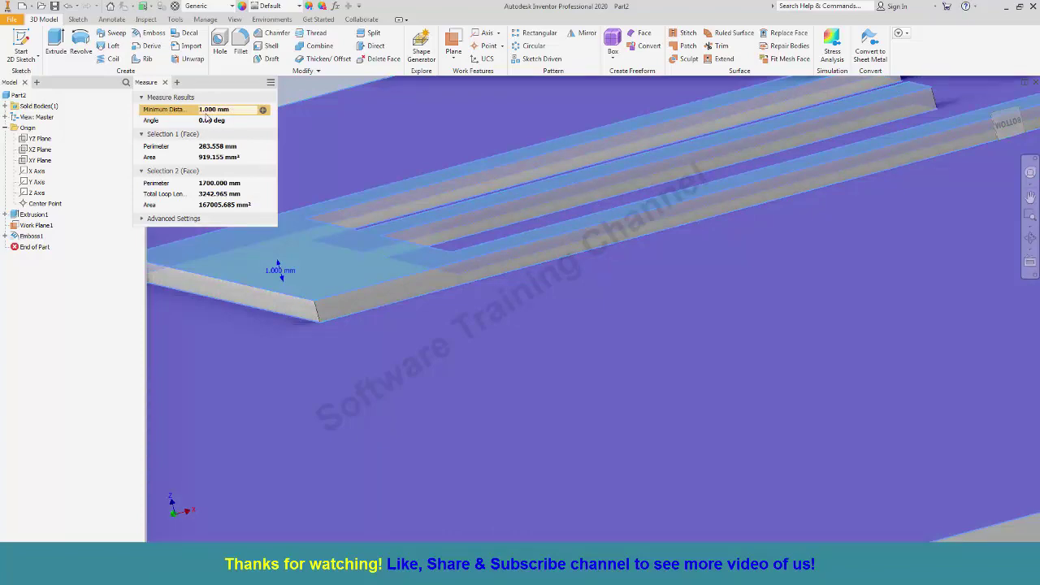
scroll(424, 256, down, 6)
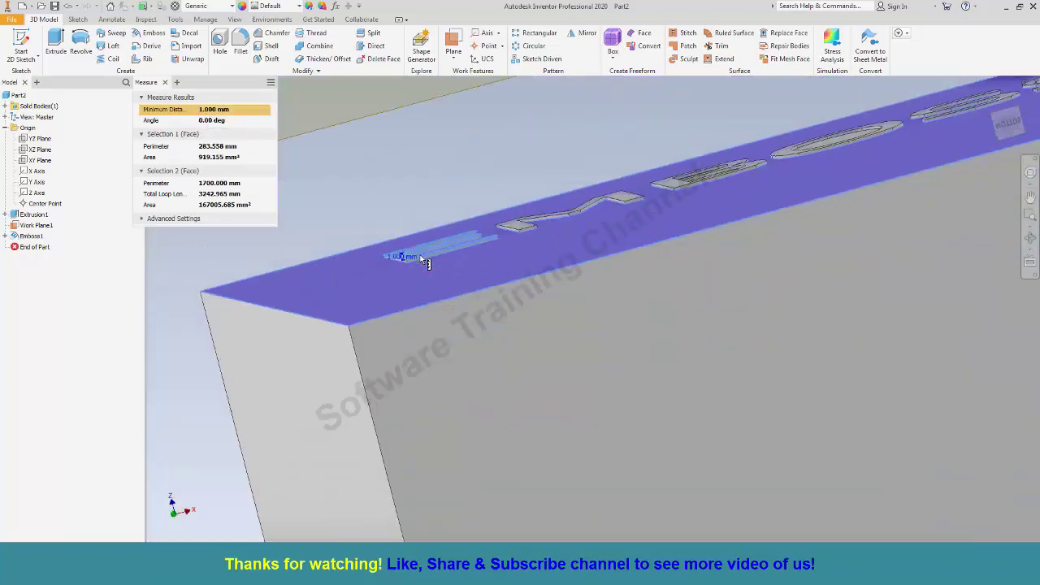
key(Escape)
scroll(425, 257, down, 3)
scroll(443, 304, down, 3)
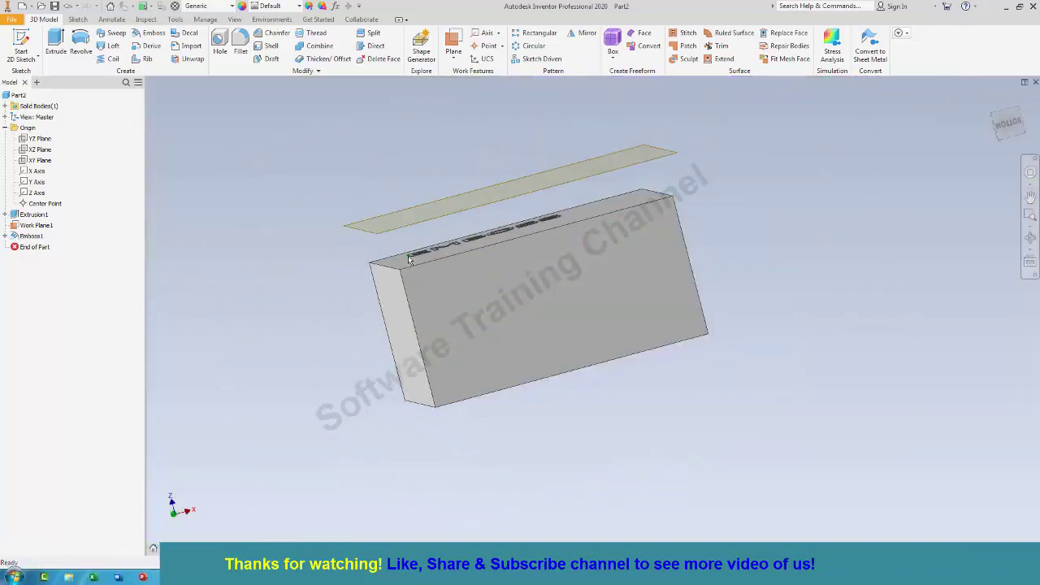
Step: Undo the 1 mm emboss and emboss the EMBOSS text from the block's face with a depth of 5 mm
key(ctrl+z)
shift+middle_drag(818, 291, 841, 317)
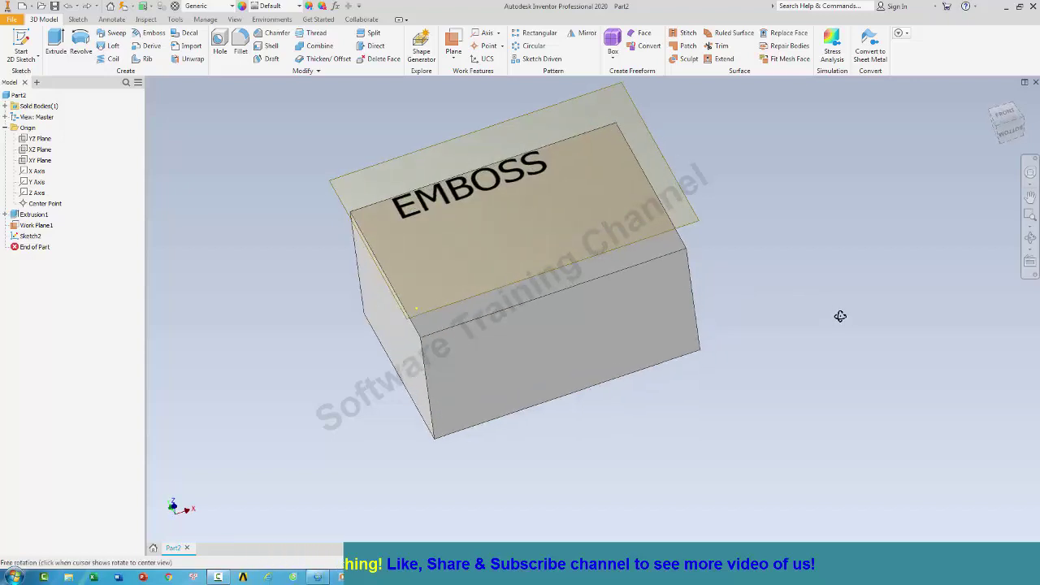
click(147, 37)
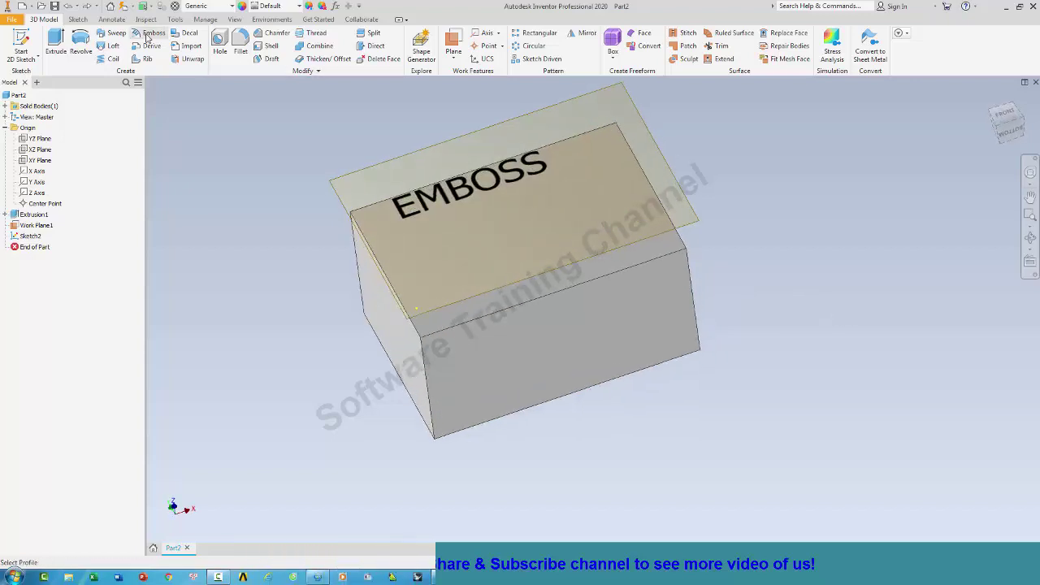
click(401, 199)
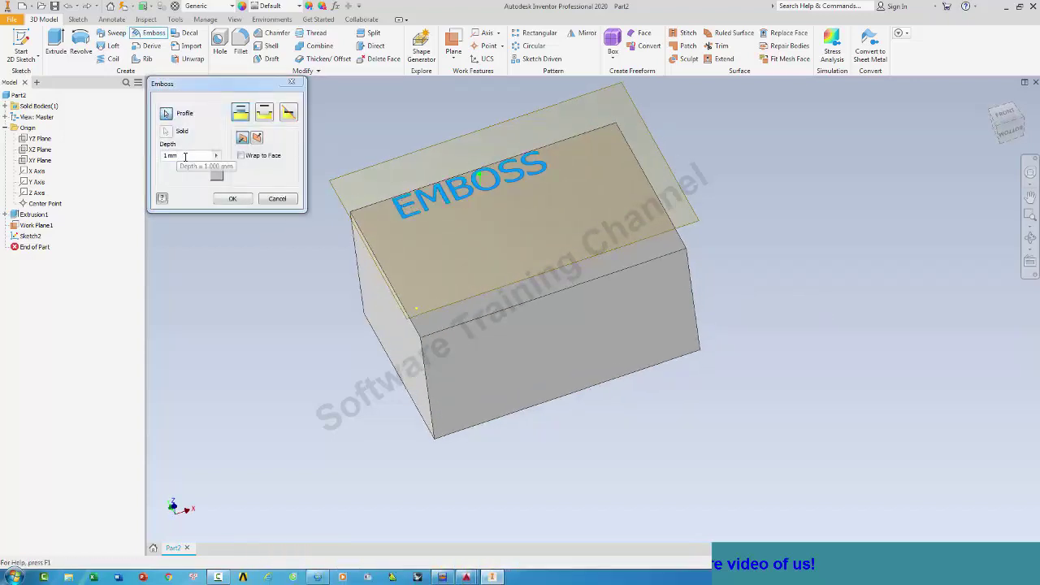
click(182, 155)
double_click(182, 155)
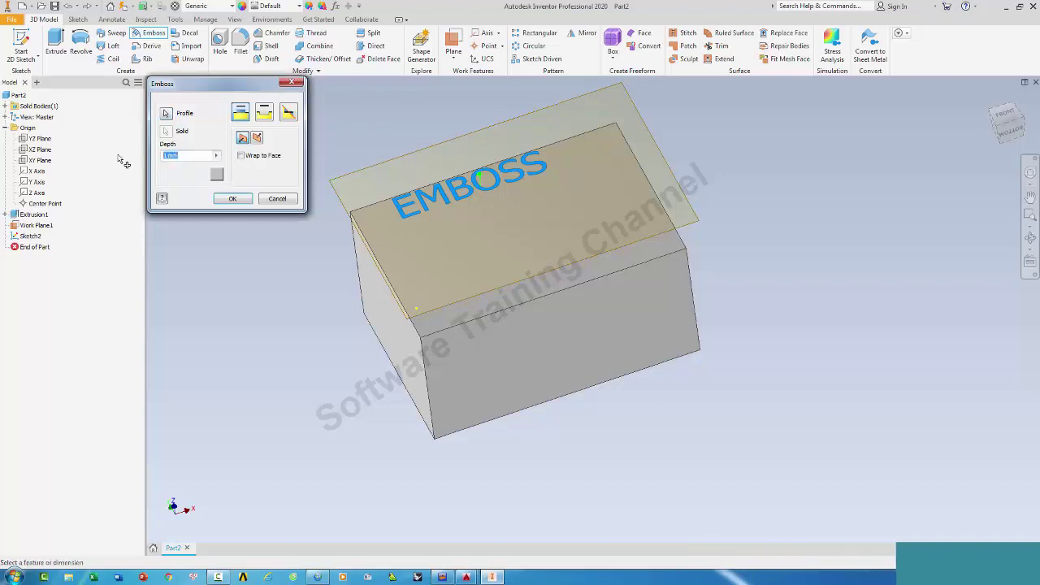
text(5)
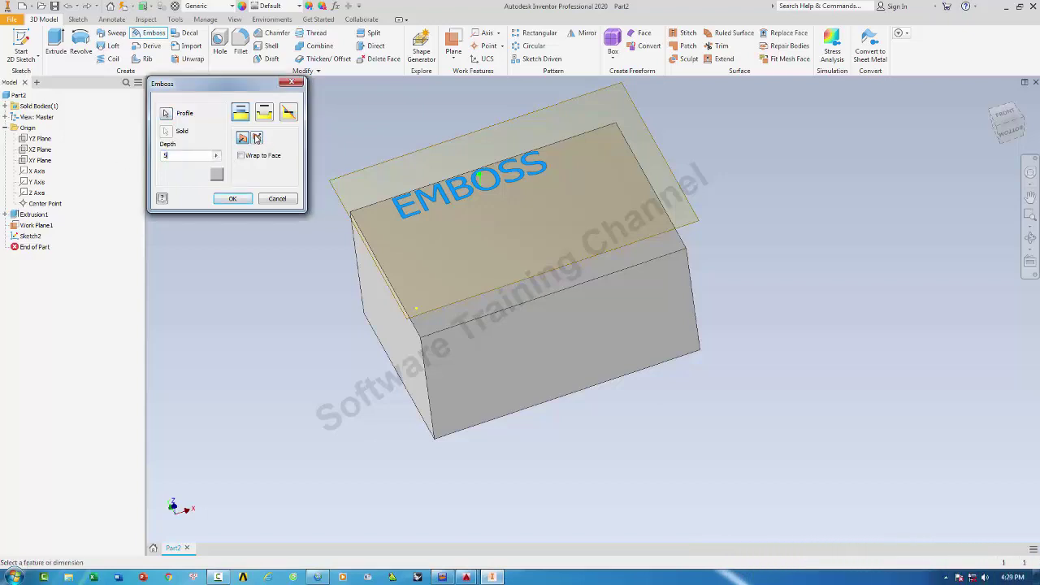
click(231, 201)
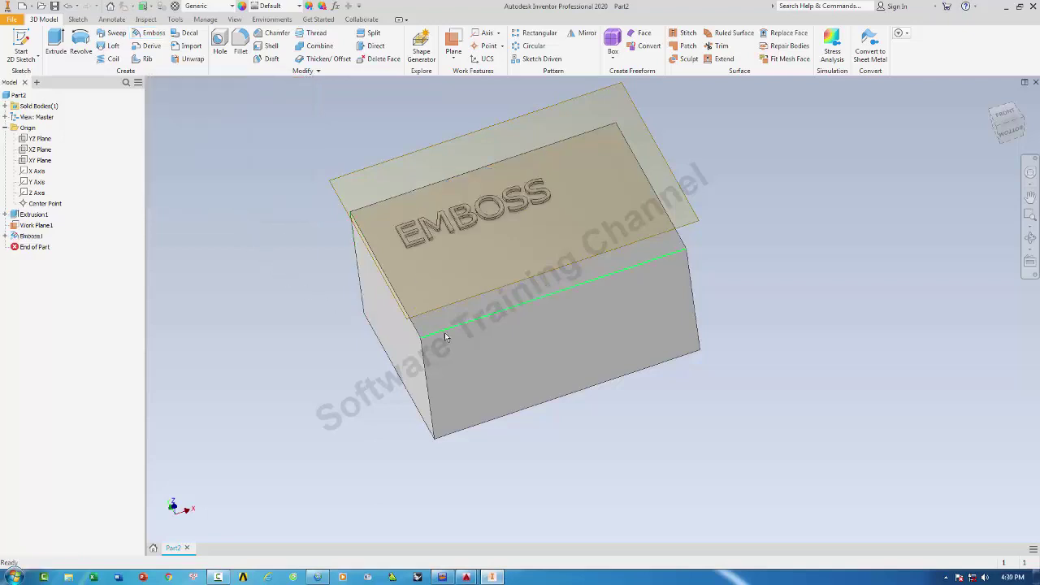
Step: Measure how far the letter E of the 5 mm emboss stands out from the block's face
shift+middle_drag(641, 421, 626, 385)
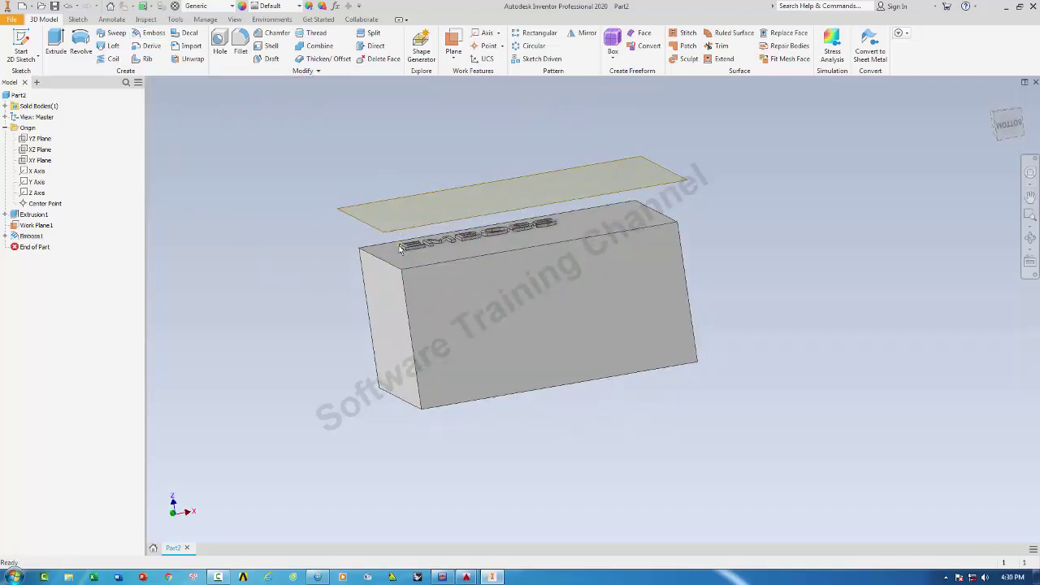
scroll(399, 243, down, 9)
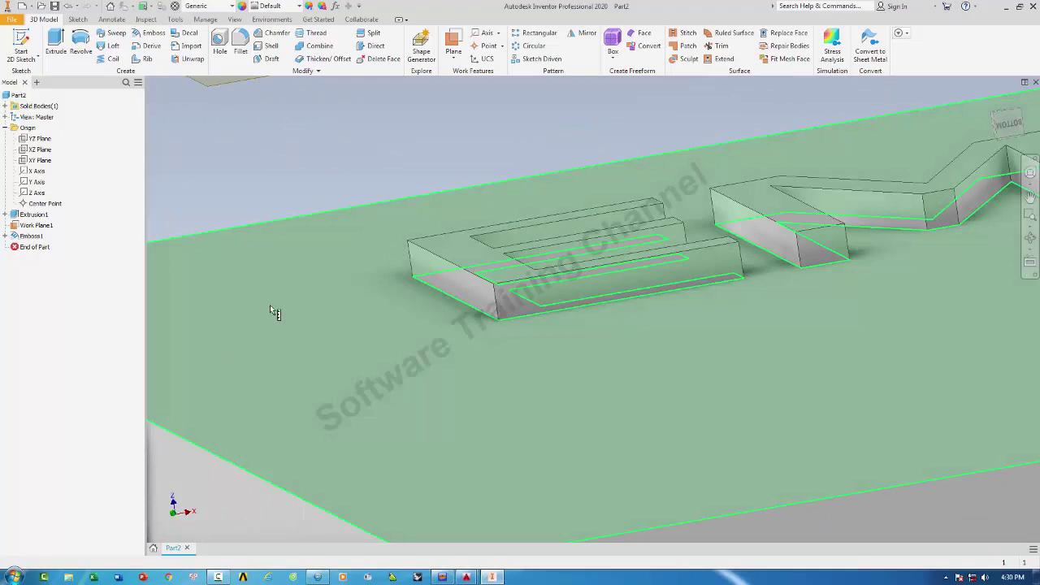
click(474, 361)
click(448, 242)
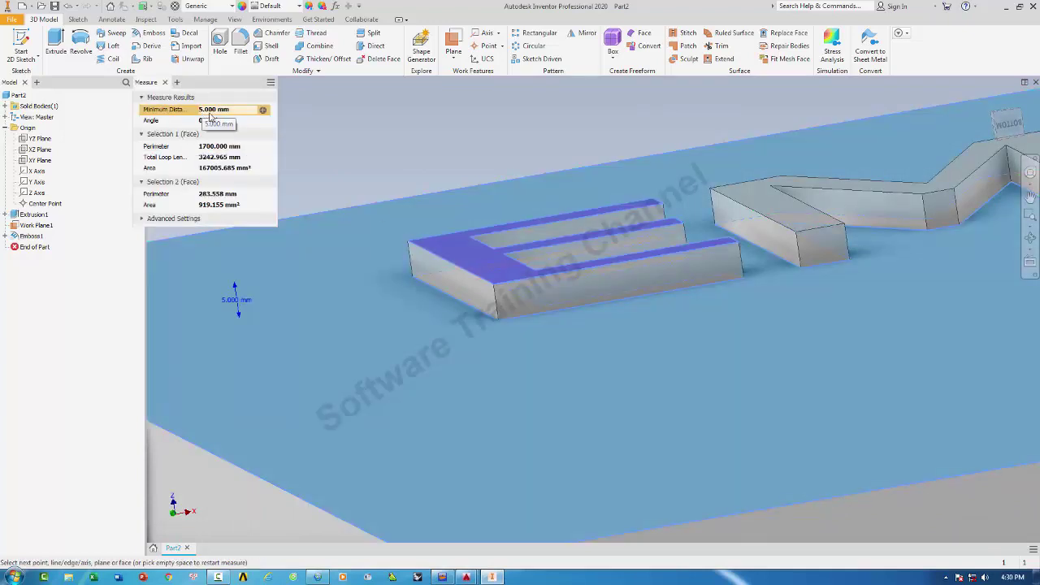
scroll(330, 264, down, 5)
key(Escape)
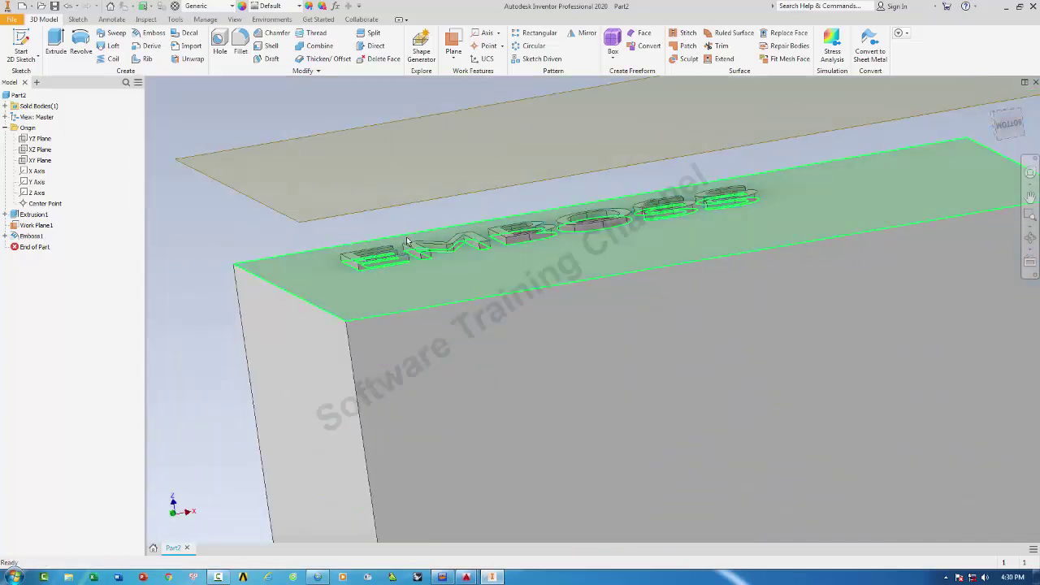
Step: Undo the 5 mm emboss of the text
key(ctrl+z)
scroll(349, 207, down, 4)
mouse_move(382, 257)
shift+middle_down()
mouse_move(364, 287)
mouse_move(405, 290)
shift+middle_up()
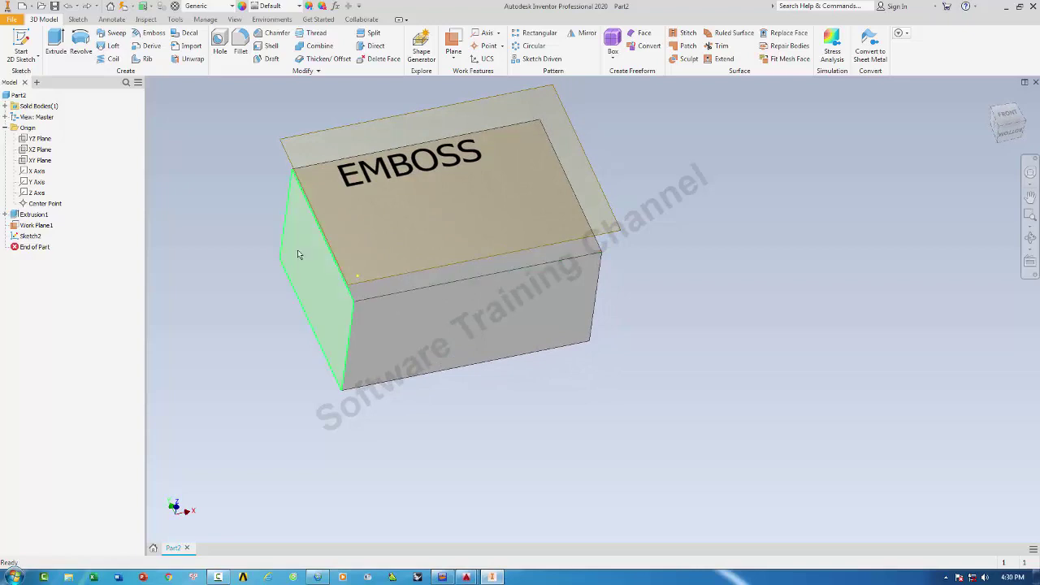
Step: Engrave the EMBOSS text into the block's face with Engrave from Face, directed toward the block, at a depth of 15 mm
middle_drag(283, 192, 291, 287)
click(151, 33)
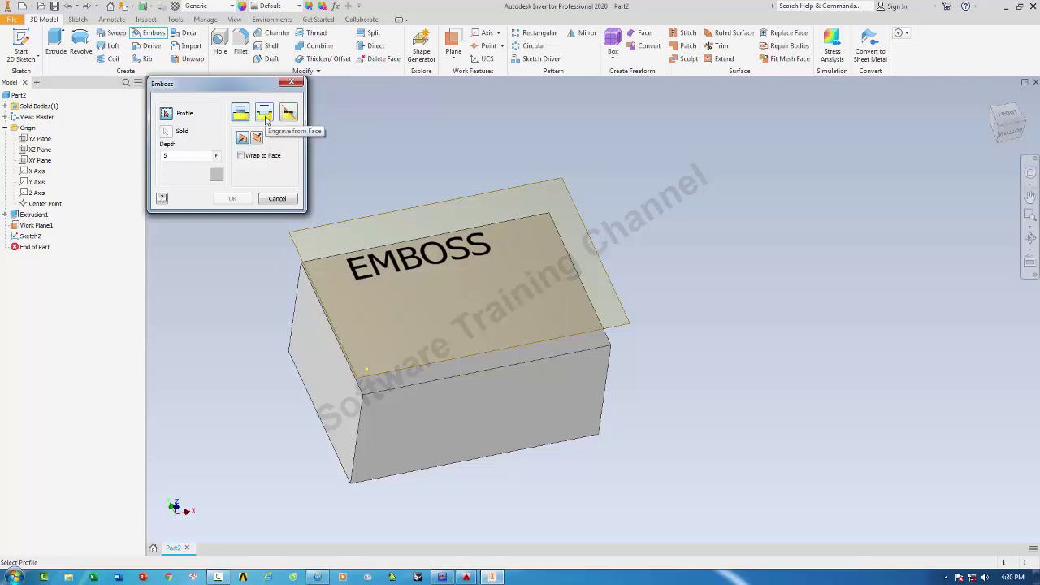
click(265, 114)
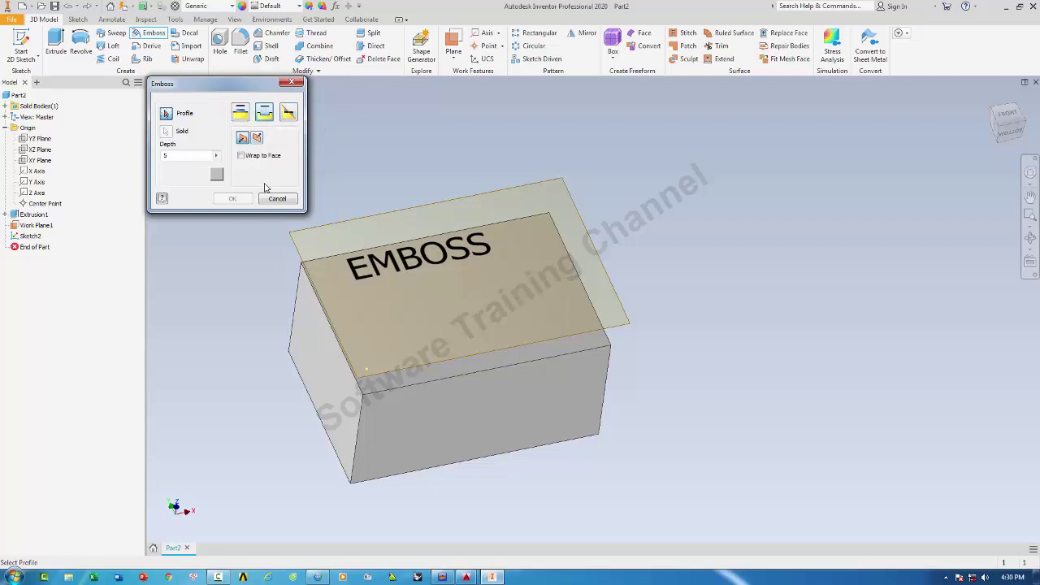
click(403, 257)
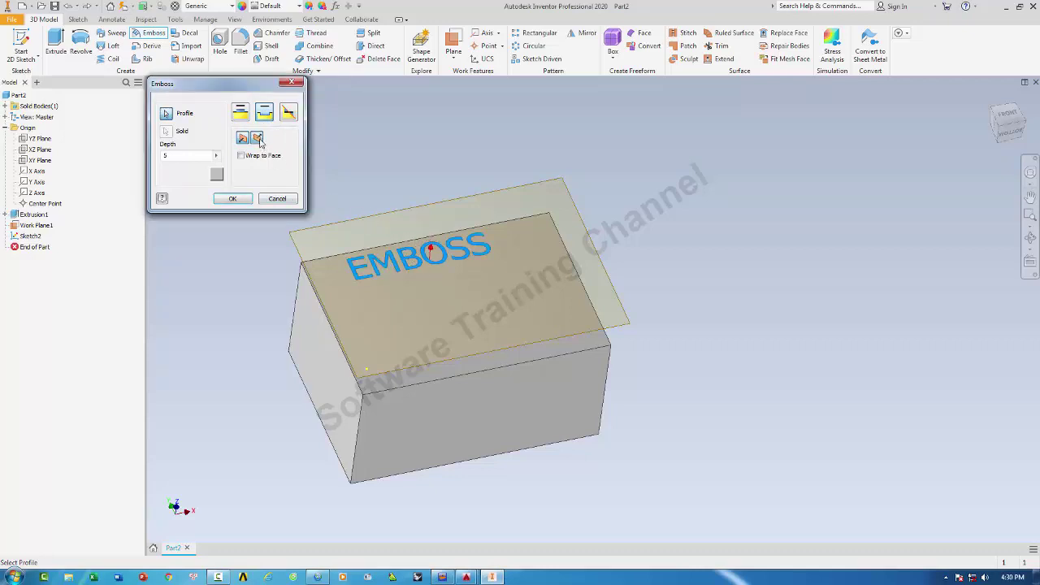
shift+middle_drag(527, 362, 527, 325)
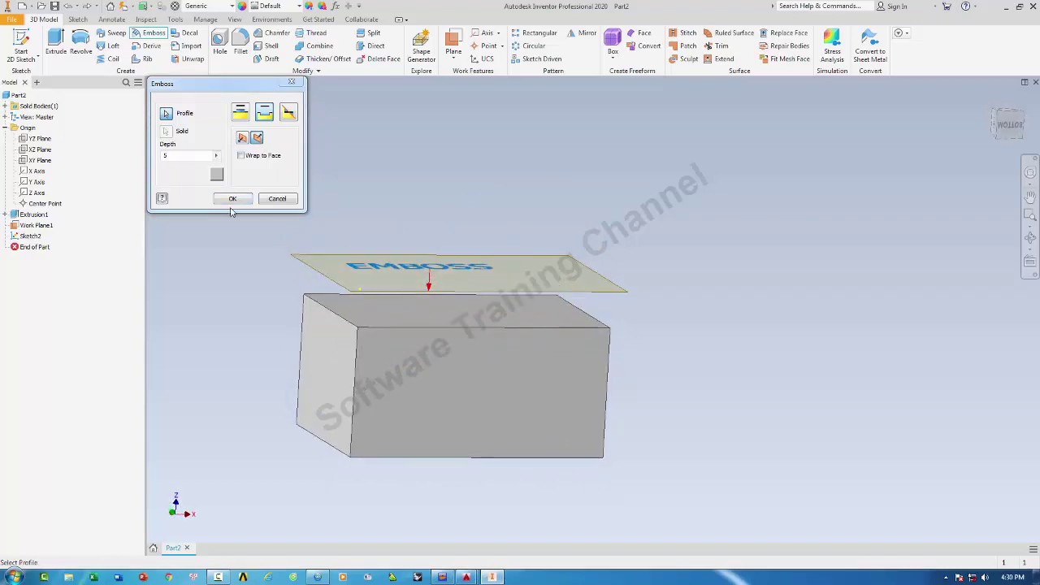
click(170, 155)
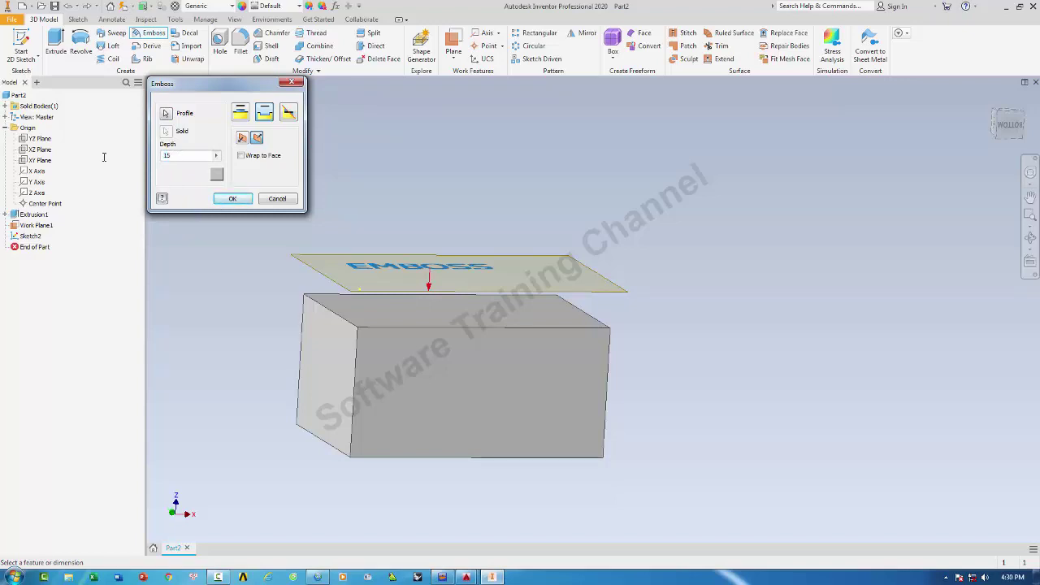
click(232, 200)
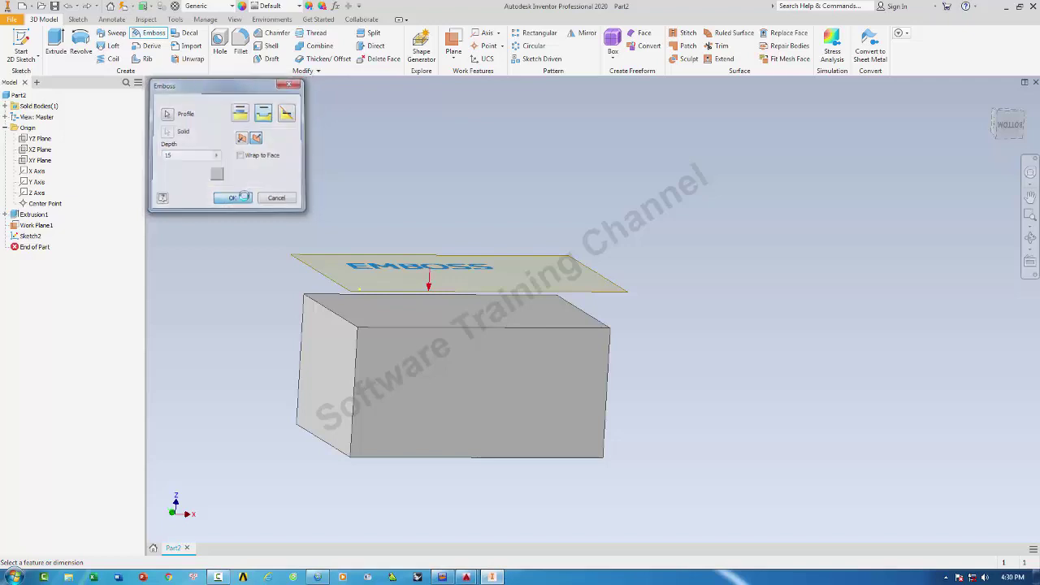
Step: Hide the offset work plane above the block
click(608, 291)
right_click(605, 296)
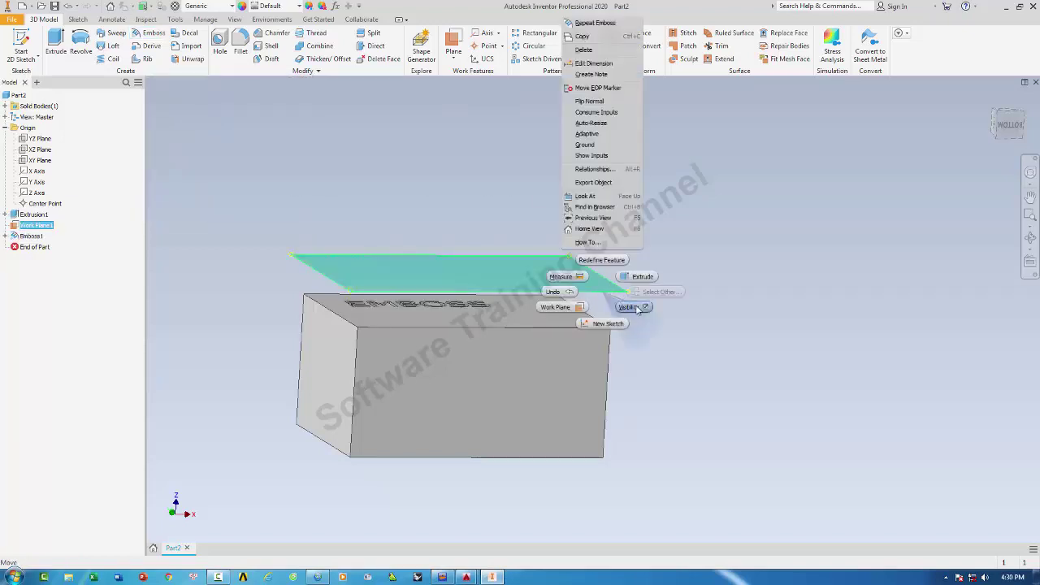
click(638, 308)
Step: Inspect the engraved letters and measure the depth from the block's face to the floor of the letter E
shift+middle_drag(622, 258, 611, 284)
scroll(436, 278, up, 8)
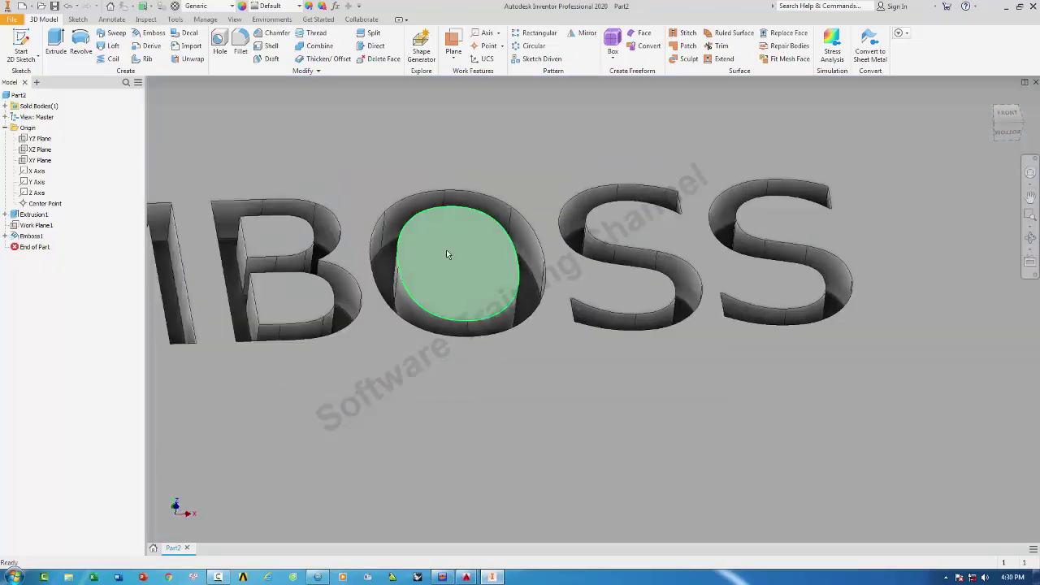
scroll(622, 269, down, 5)
shift+middle_drag(626, 269, 605, 289)
scroll(356, 121, up, 5)
scroll(269, 268, down, 4)
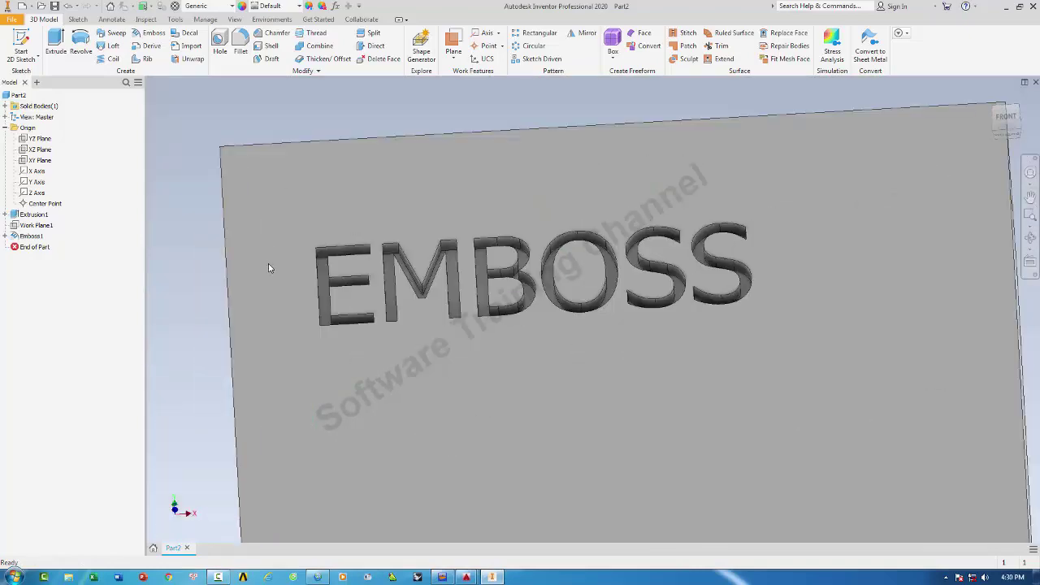
key(m)
click(268, 252)
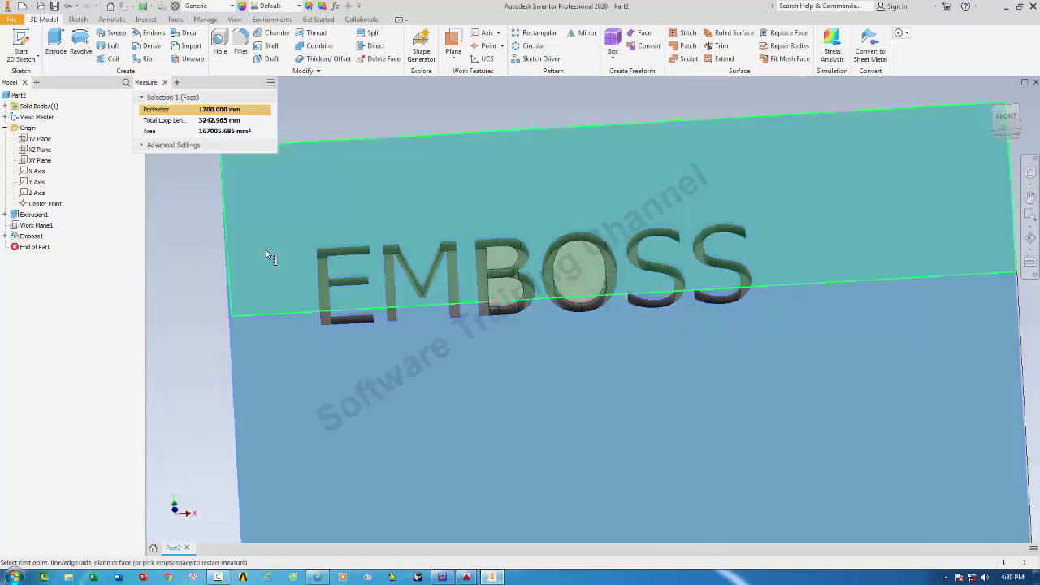
scroll(327, 275, up, 4)
click(327, 275)
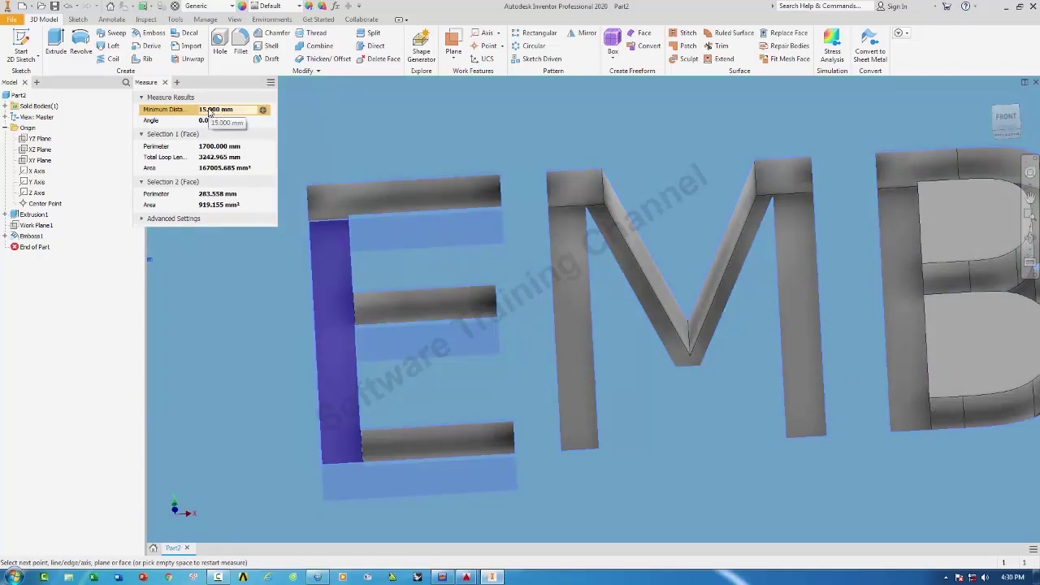
scroll(457, 240, down, 5)
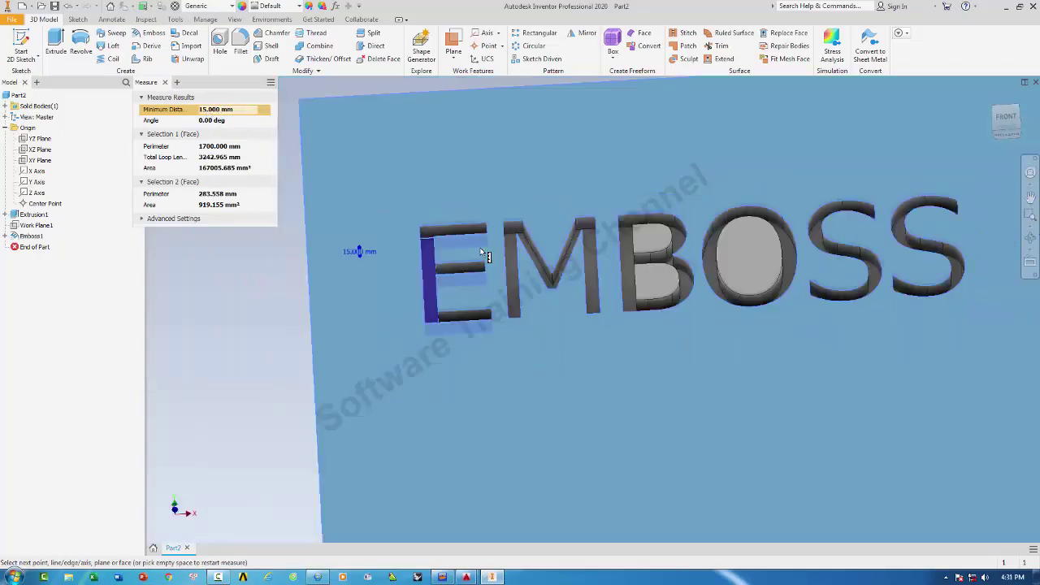
Step: Examine the engraved EMBOSS text on the whole block from several angles and clear the measurement selection
shift+middle_drag(529, 352, 523, 328)
scroll(527, 323, down, 2)
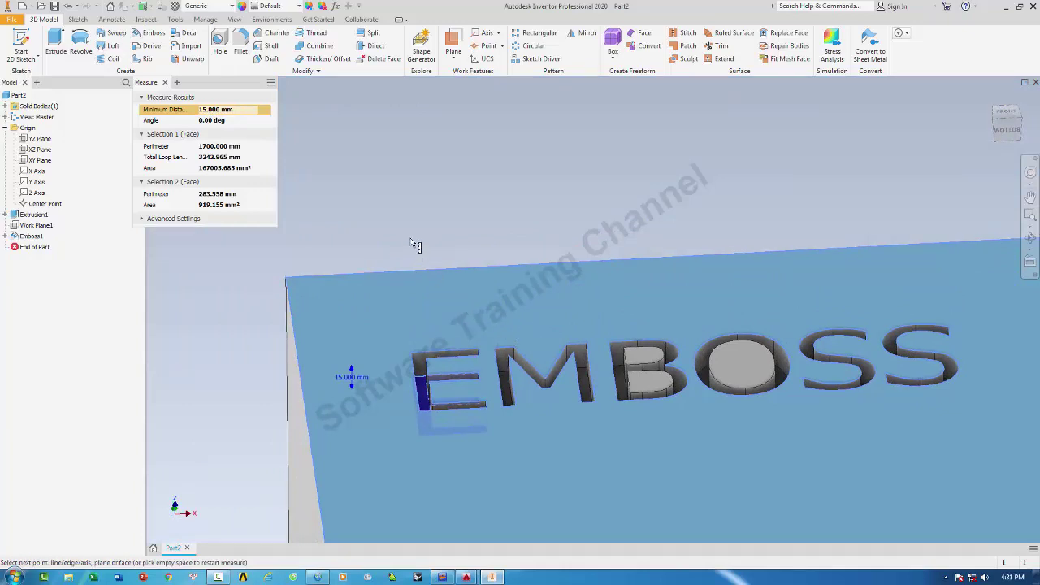
scroll(413, 241, down, 5)
scroll(619, 337, up, 3)
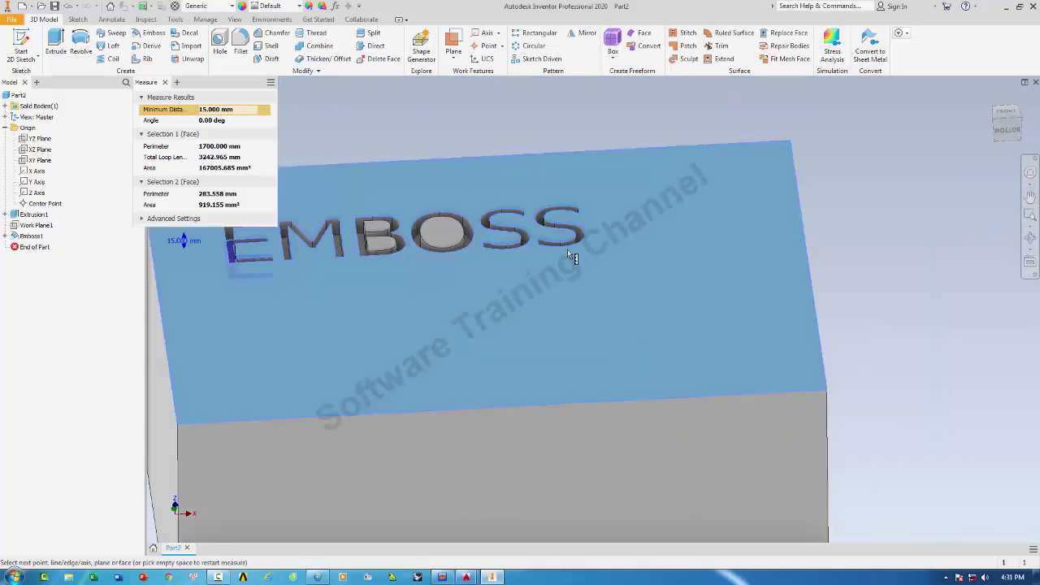
scroll(567, 249, down, 3)
shift+middle_drag(553, 272, 555, 307)
click(744, 269)
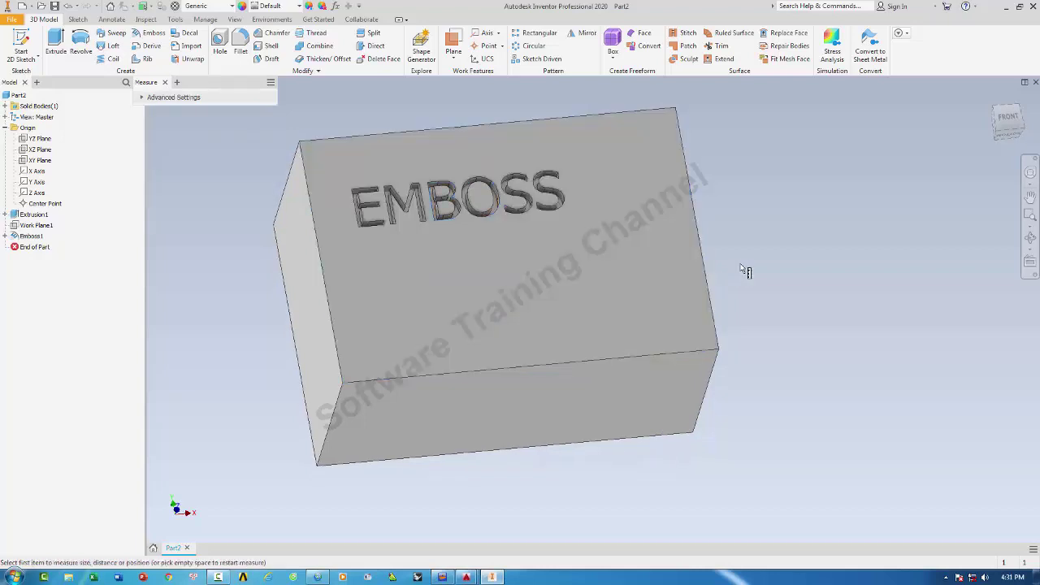
middle_drag(722, 255, 685, 262)
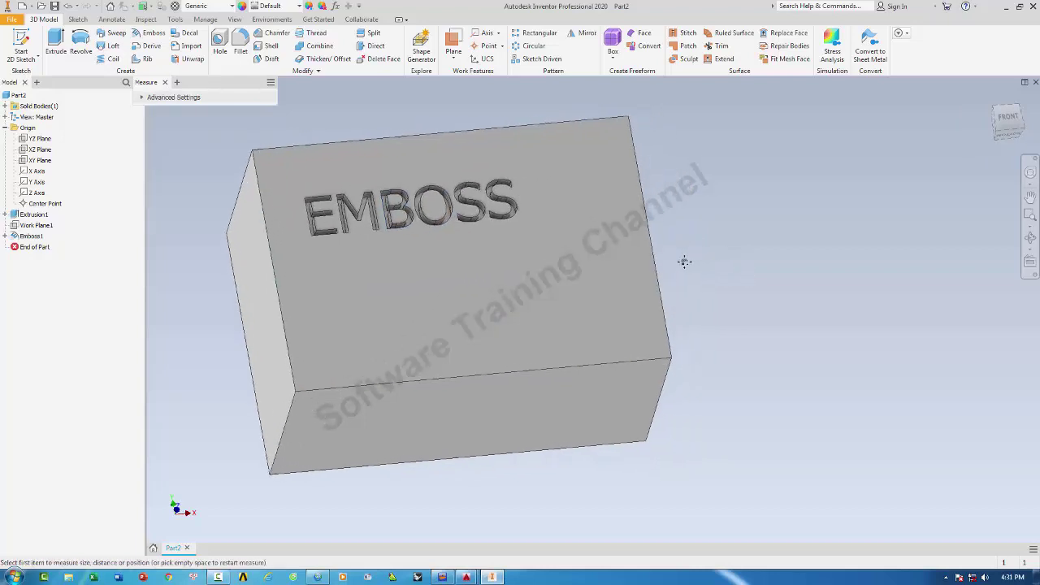